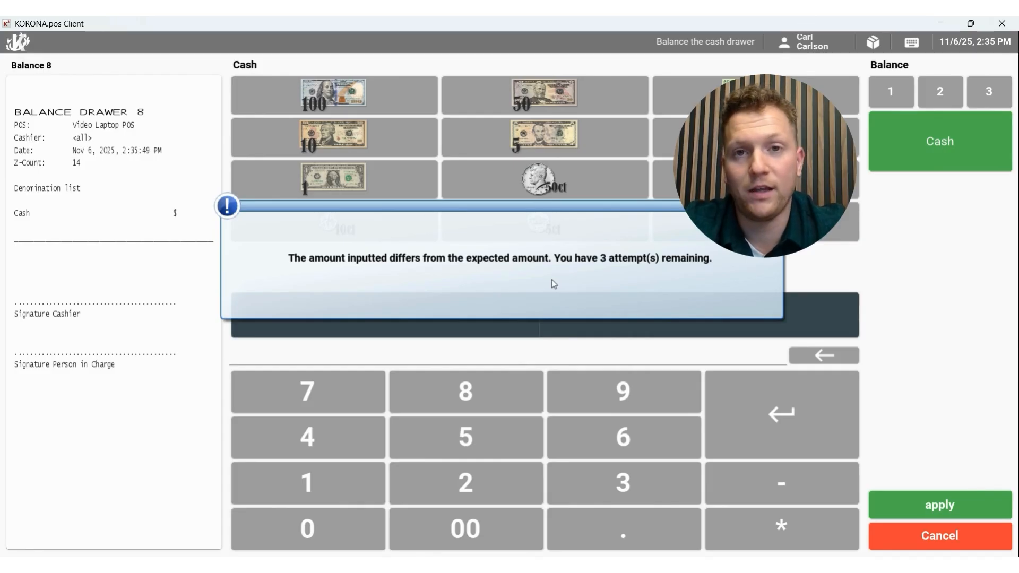
- Dismiss the amount mismatch message, enter $150 as the counted cash, and apply the cash drawer balance
{"action": "left_click", "coordinate": [553, 282]}
{"action": "left_click", "coordinate": [323, 493]}
{"action": "left_click", "coordinate": [428, 448]}
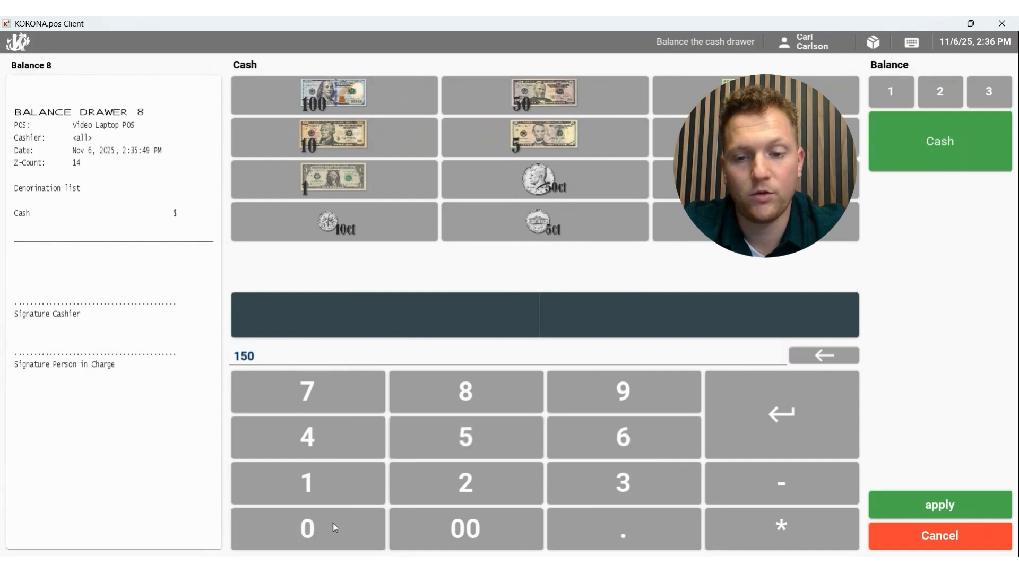
{"action": "left_click", "coordinate": [761, 416]}
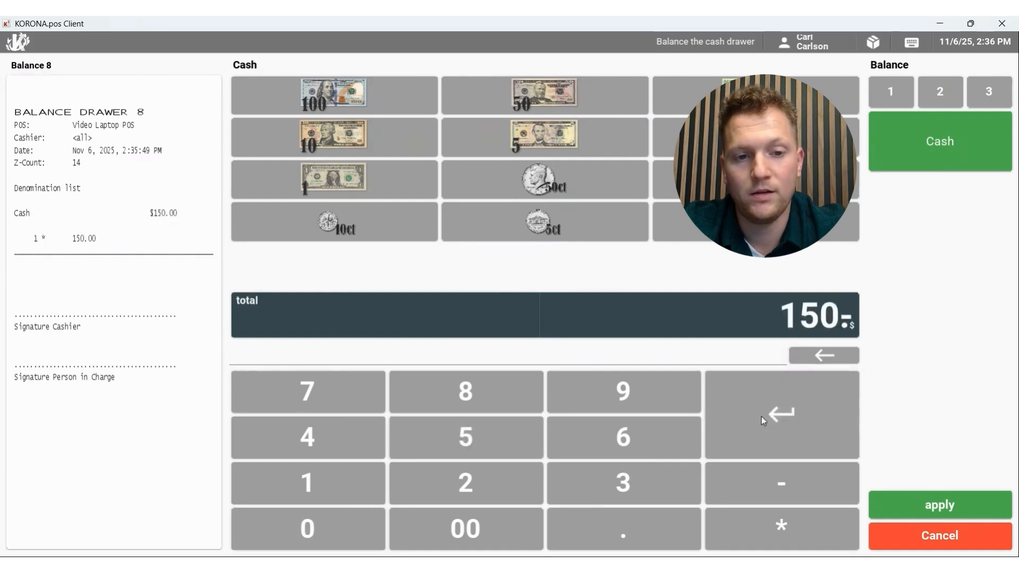
{"action": "left_click", "coordinate": [928, 512]}
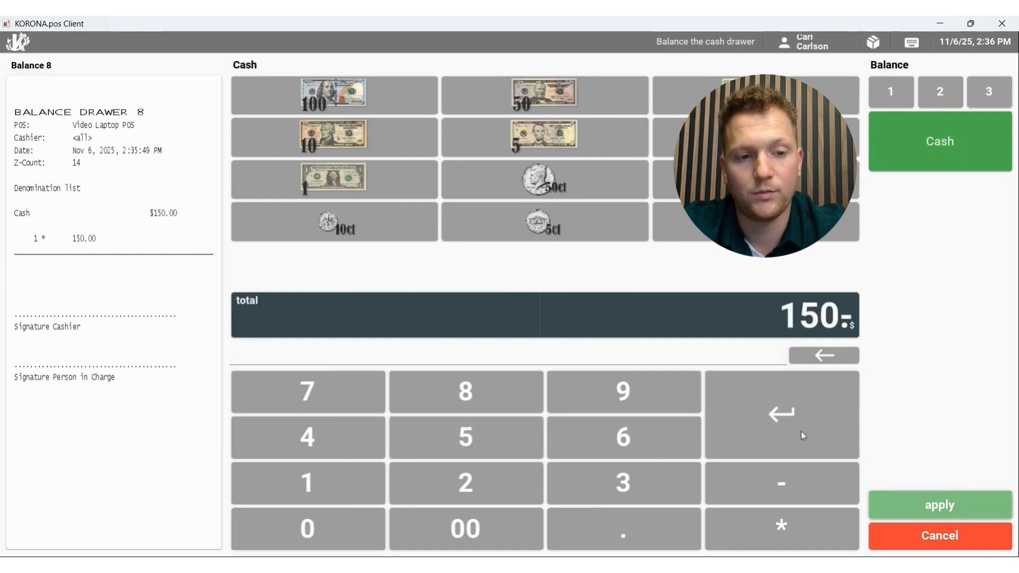
{"action": "left_click", "coordinate": [754, 388]}
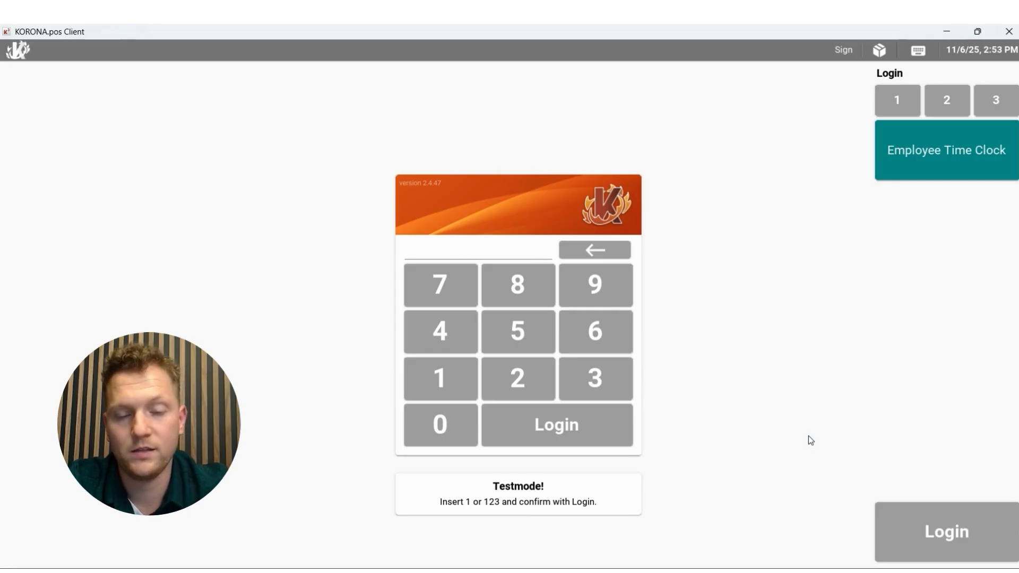
- Enter the cashier login code and log in to the point of sale
{"action": "left_click", "coordinate": [437, 379]}
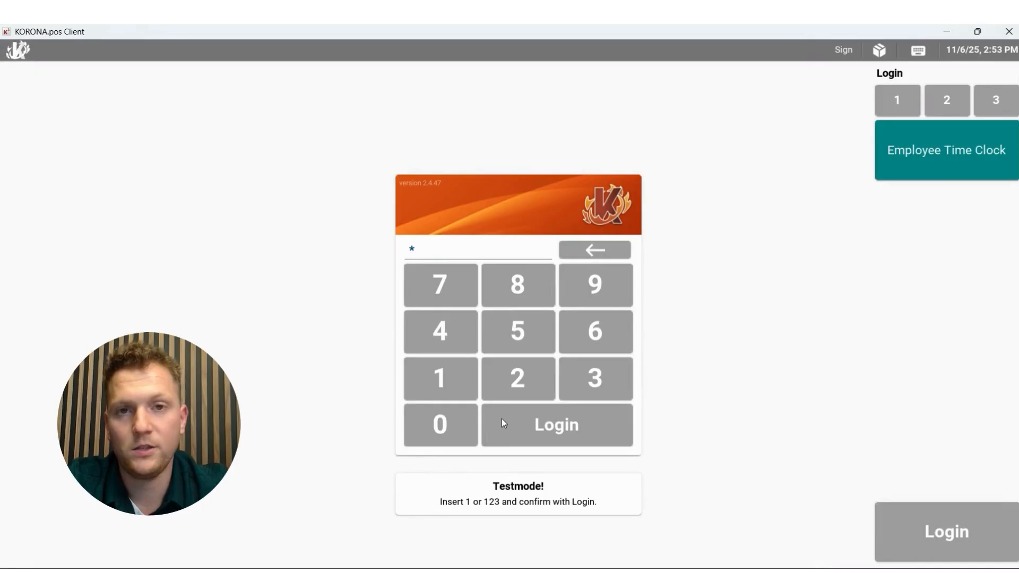
{"action": "left_click", "coordinate": [520, 440]}
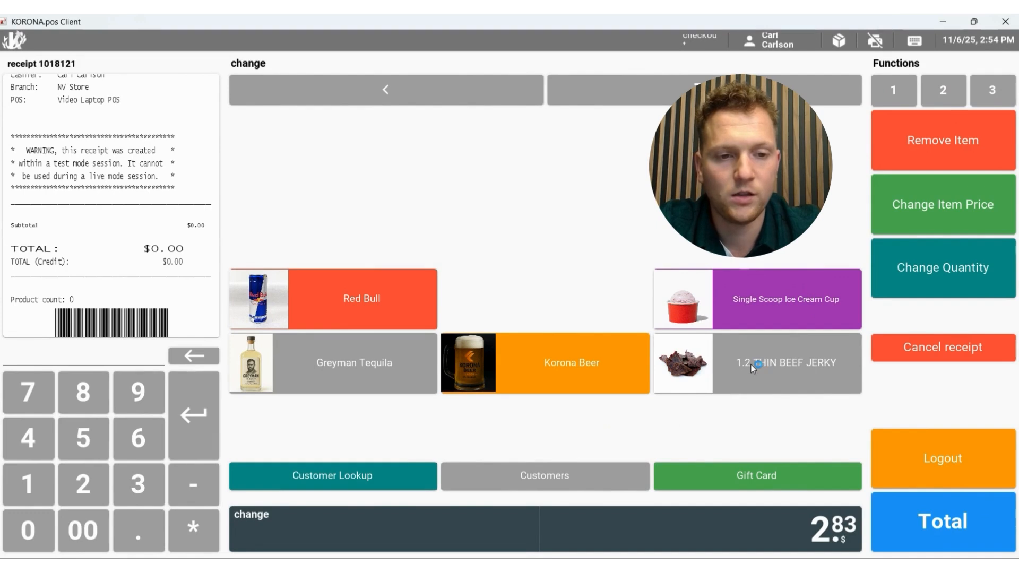
- Add 1.2 THIN BEEF JERKY to the receipt and remove it again
{"action": "left_click", "coordinate": [750, 365]}
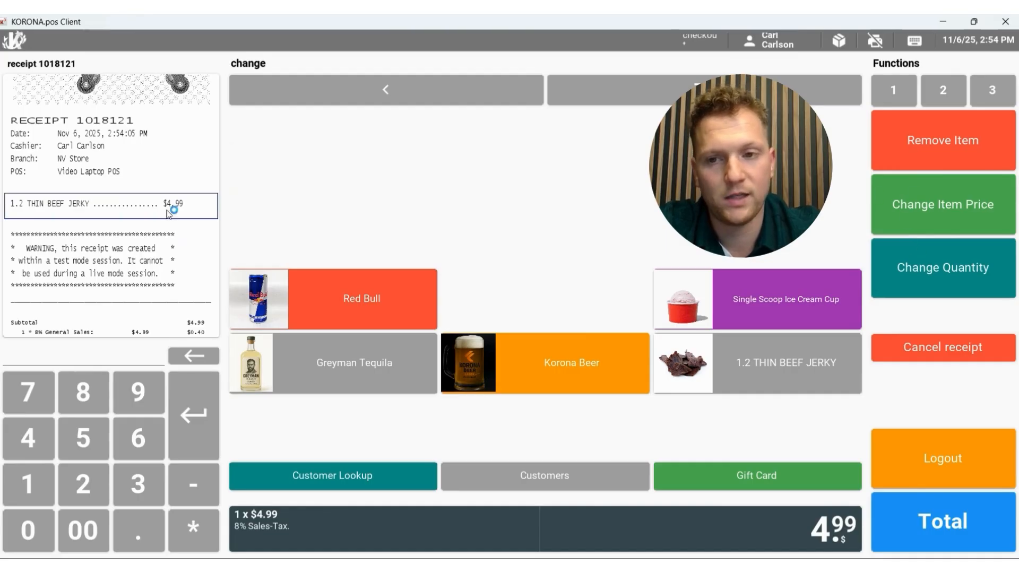
{"action": "left_click", "coordinate": [923, 148]}
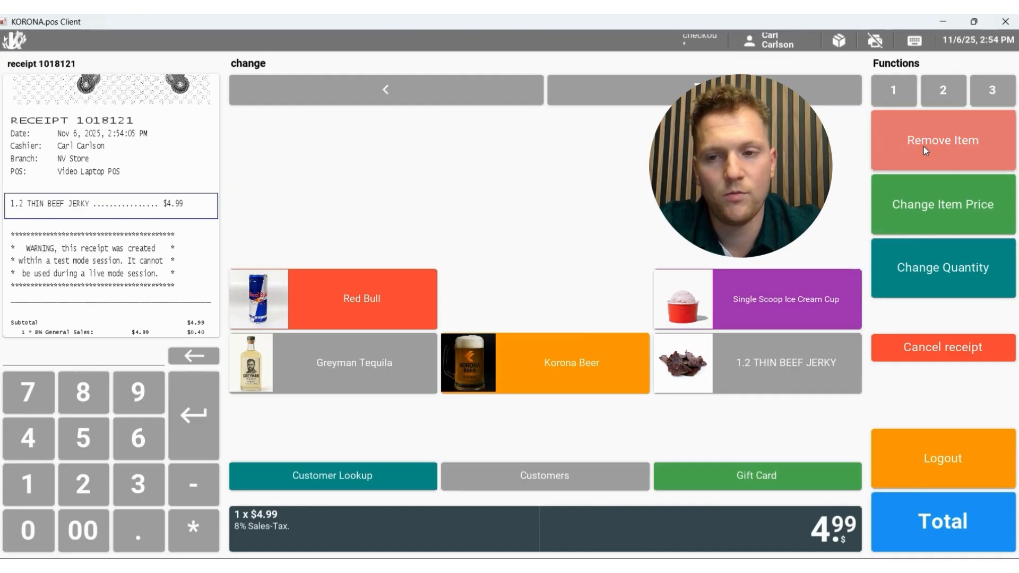
- Add 1.2 THIN BEEF JERKY to the receipt and change its quantity to 12
{"action": "left_click", "coordinate": [767, 382]}
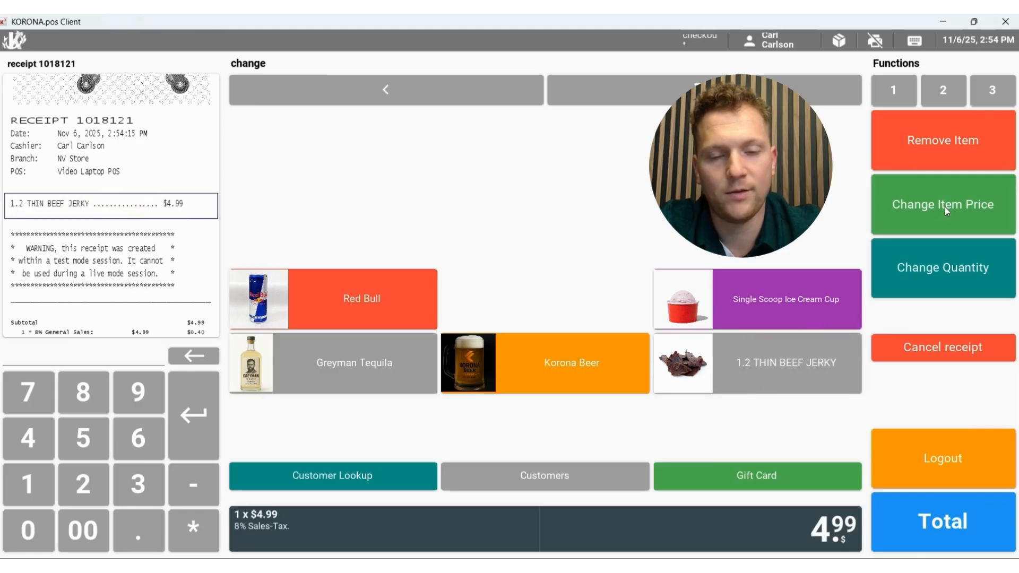
{"action": "left_click", "coordinate": [937, 264]}
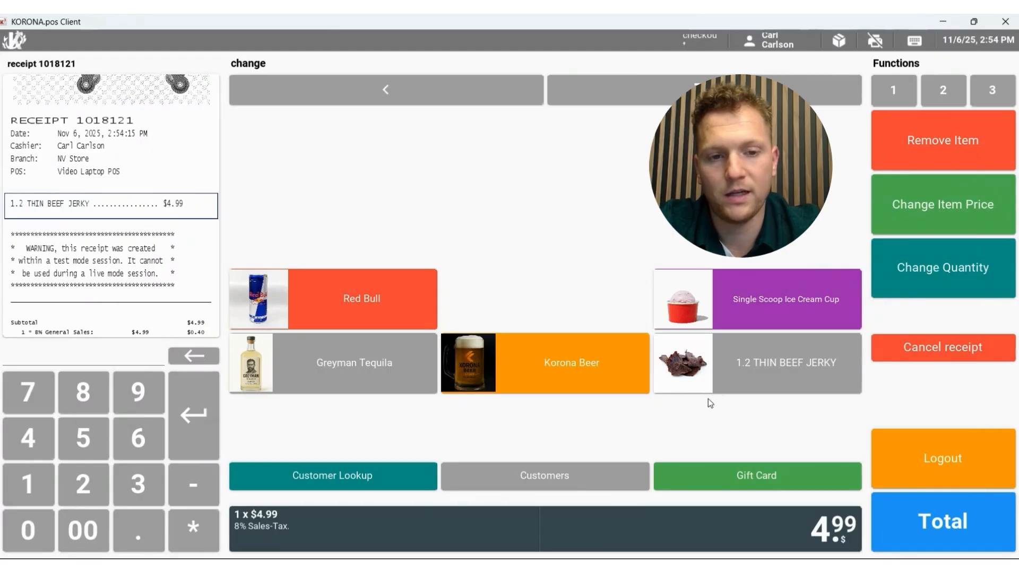
{"action": "left_click", "coordinate": [37, 475]}
{"action": "left_click", "coordinate": [61, 479]}
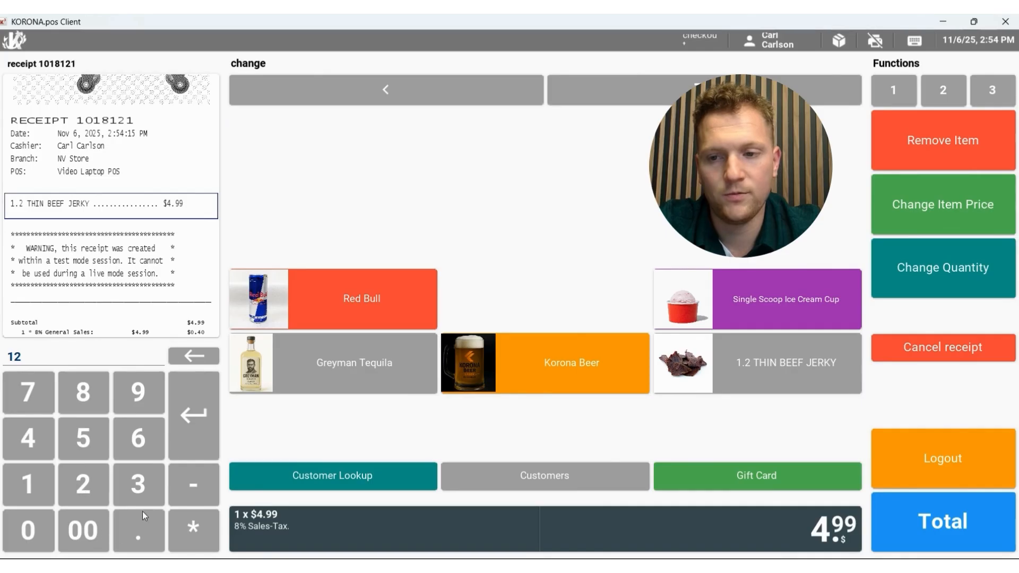
{"action": "left_click", "coordinate": [919, 269]}
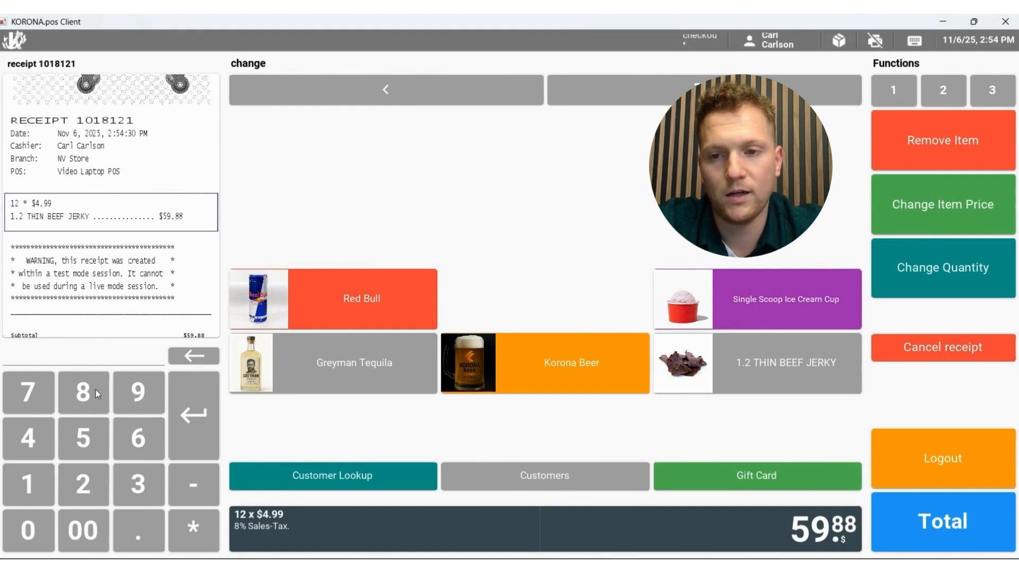
- Change the item price of the beef jerky line to $4.50
{"action": "left_click", "coordinate": [33, 439]}
{"action": "left_click", "coordinate": [131, 534]}
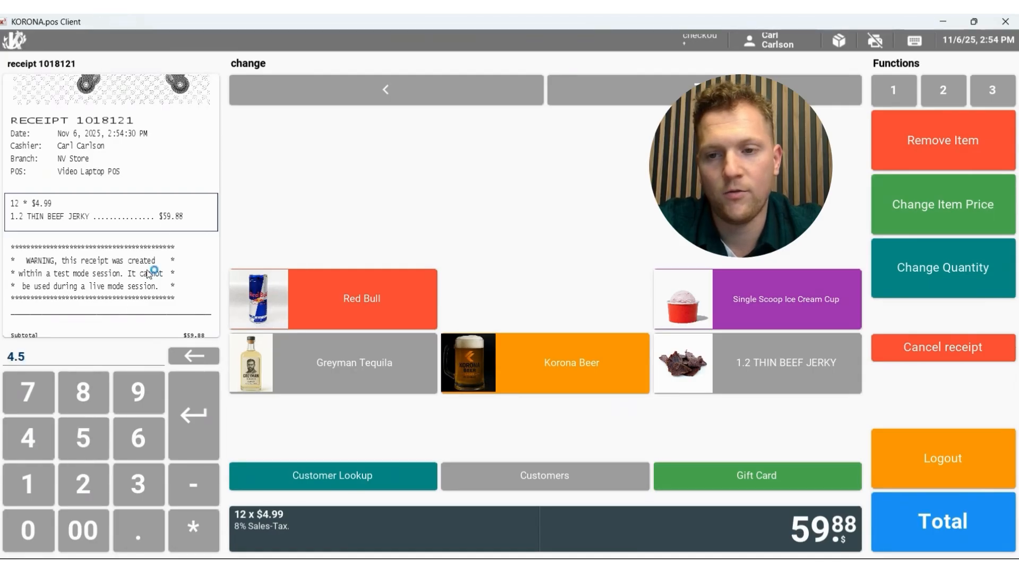
{"action": "left_click", "coordinate": [991, 218]}
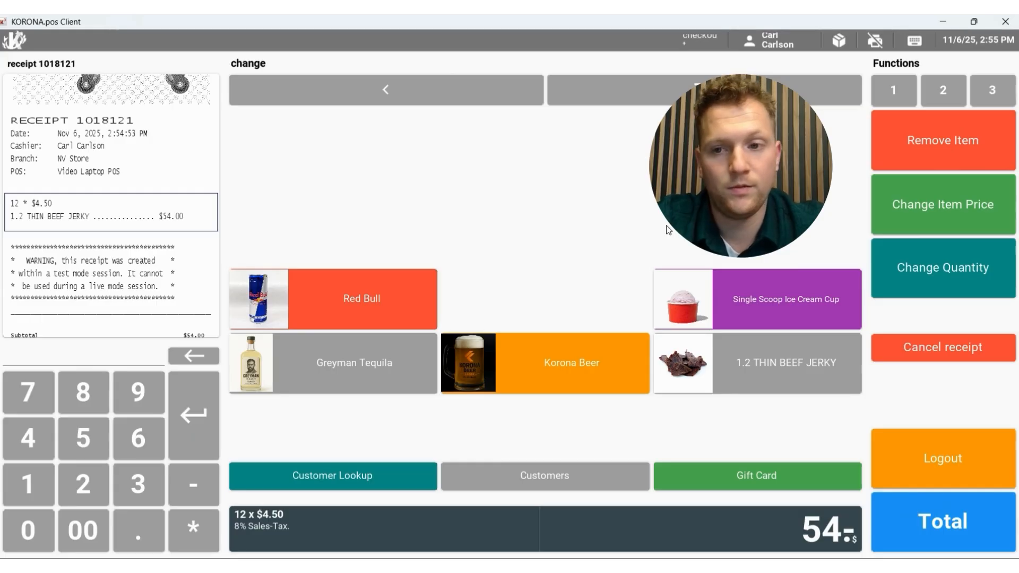
- Add six more 1.2 THIN BEEF JERKY items to the receipt as separate lines
{"action": "left_click", "coordinate": [760, 368]}
{"action": "left_click", "coordinate": [759, 368]}
{"action": "left_click", "coordinate": [760, 367]}
{"action": "left_click", "coordinate": [760, 367]}
{"action": "left_click", "coordinate": [759, 368]}
{"action": "left_click", "coordinate": [759, 367]}
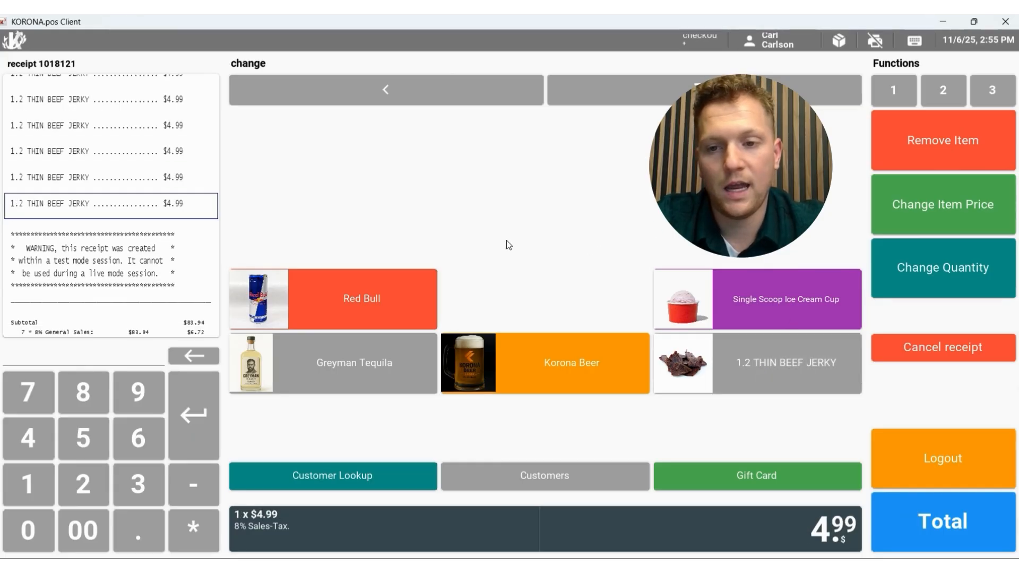
- Review the receipt's item lines and cancel the whole receipt
{"action": "scroll", "coordinate": [193, 254], "scroll_direction": "up", "scroll_amount": 1}
{"action": "left_click_drag", "start_coordinate": [181, 227], "coordinate": [180, 282]}
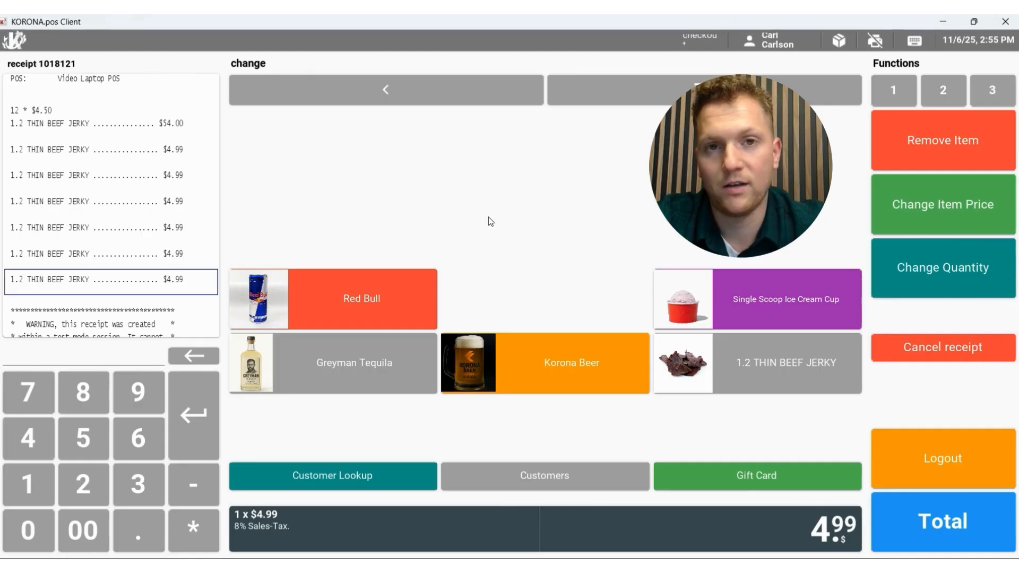
{"action": "left_click", "coordinate": [927, 353]}
{"action": "scroll", "coordinate": [46, 180], "scroll_direction": "up", "scroll_amount": 3}
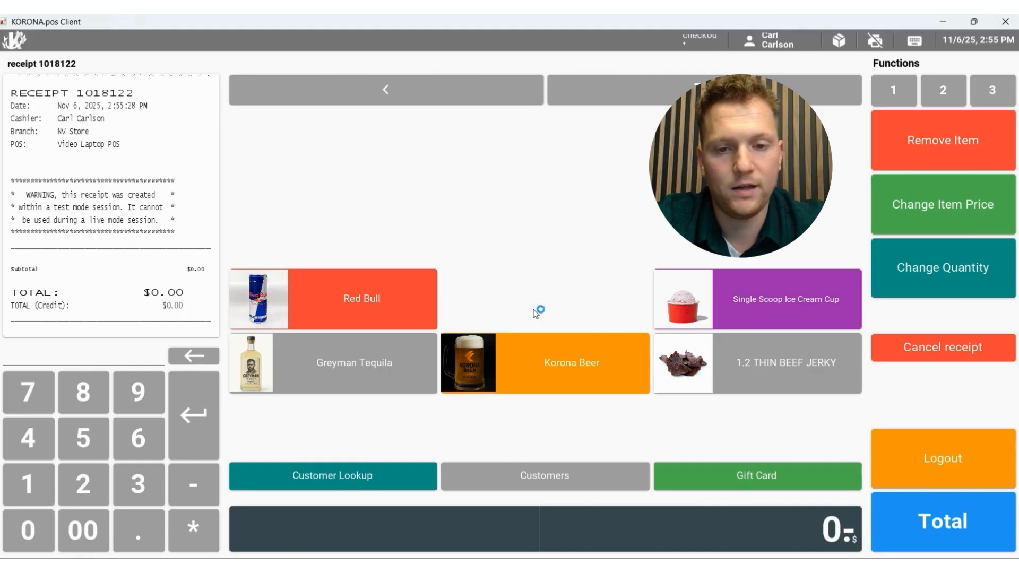
- Ring up one Greyman Tequila and one 1.2 THIN BEEF JERKY, and proceed to payment
{"action": "left_click", "coordinate": [330, 372]}
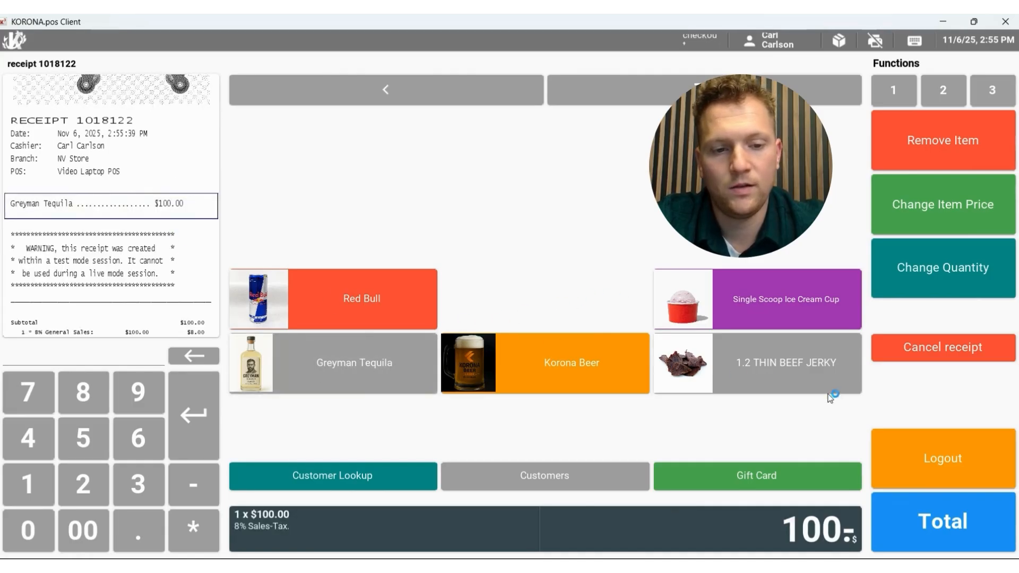
{"action": "left_click", "coordinate": [782, 378]}
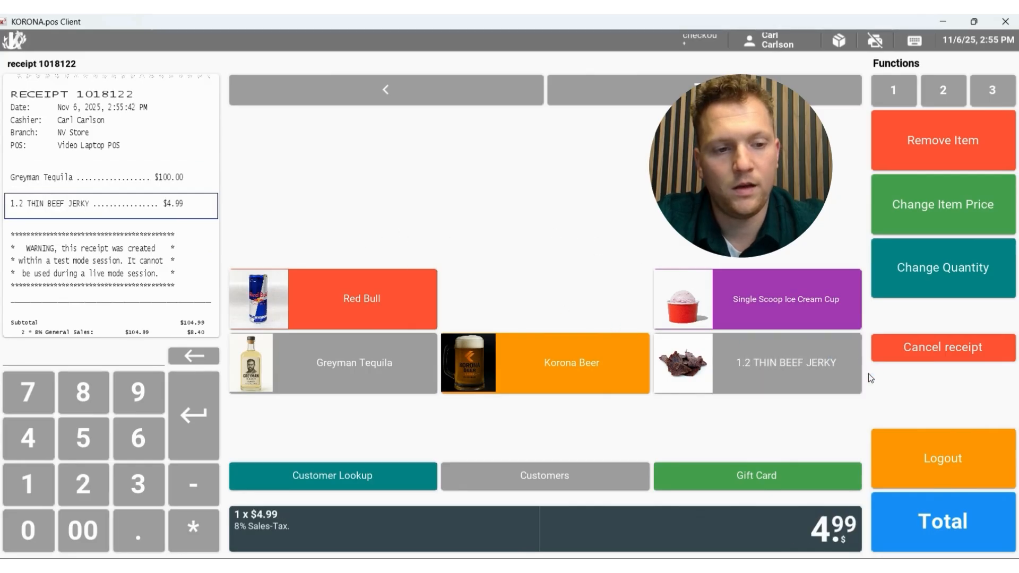
{"action": "left_click", "coordinate": [891, 517]}
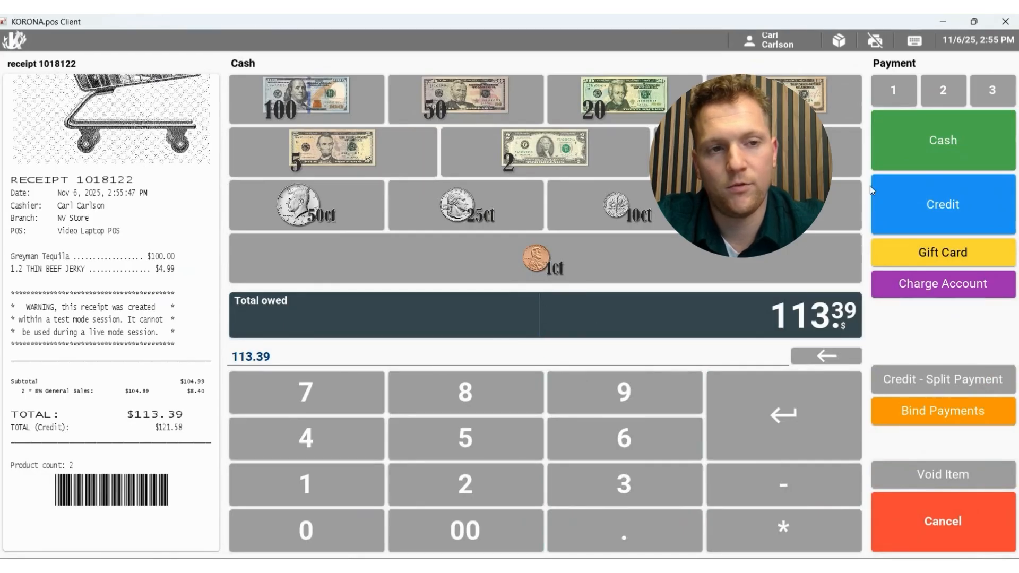
- Enter $120 as the amount received and complete the sale as a cash payment
{"action": "left_click", "coordinate": [897, 204]}
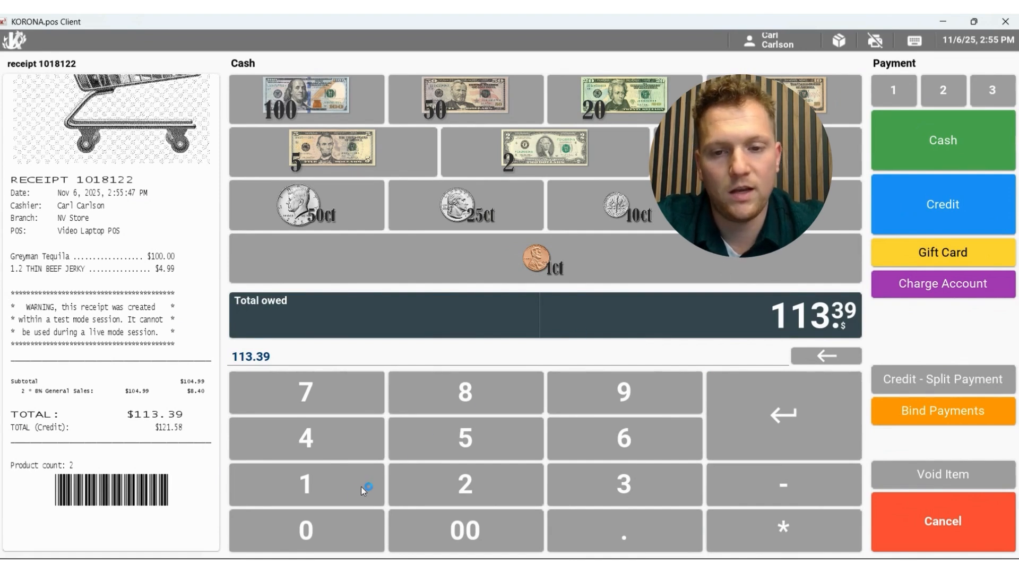
{"action": "left_click", "coordinate": [328, 486]}
{"action": "left_click", "coordinate": [428, 496]}
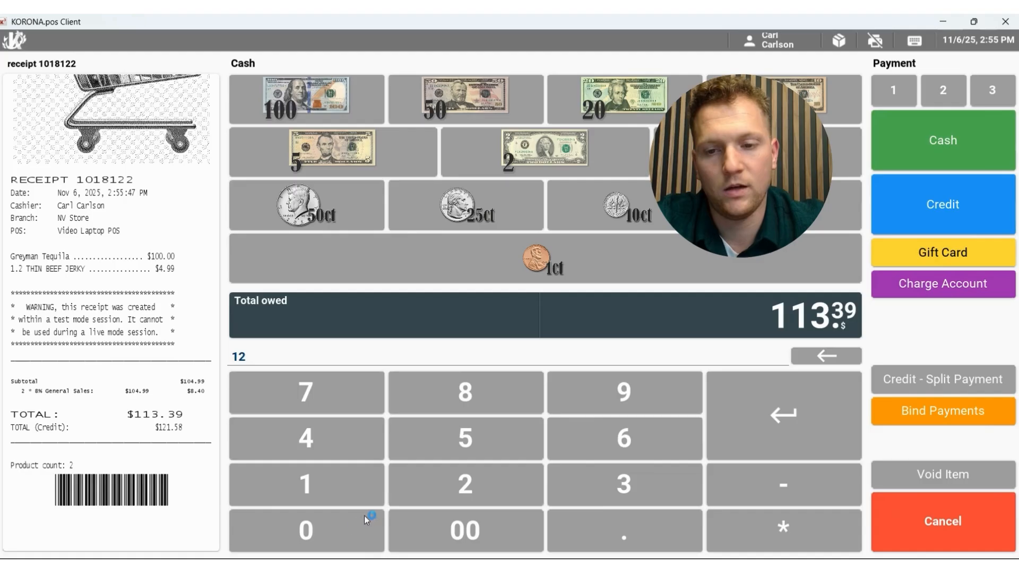
{"action": "left_click", "coordinate": [341, 531]}
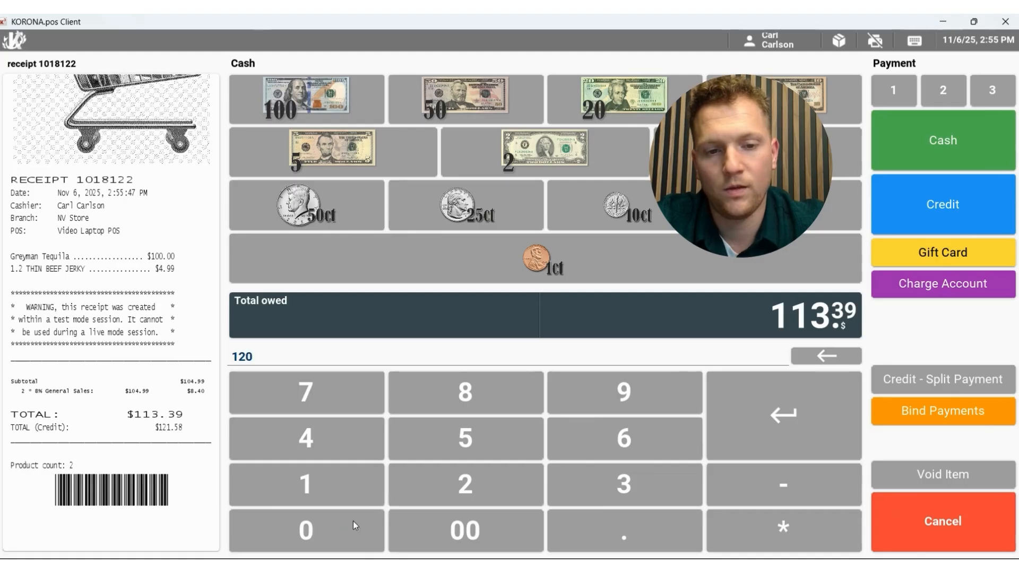
{"action": "left_click", "coordinate": [751, 402]}
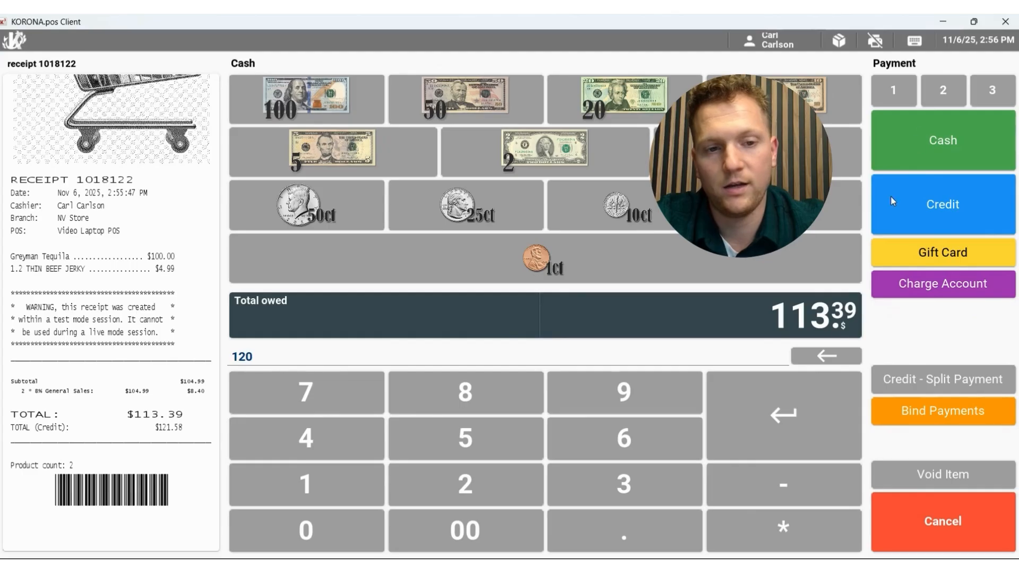
{"action": "left_click", "coordinate": [904, 153]}
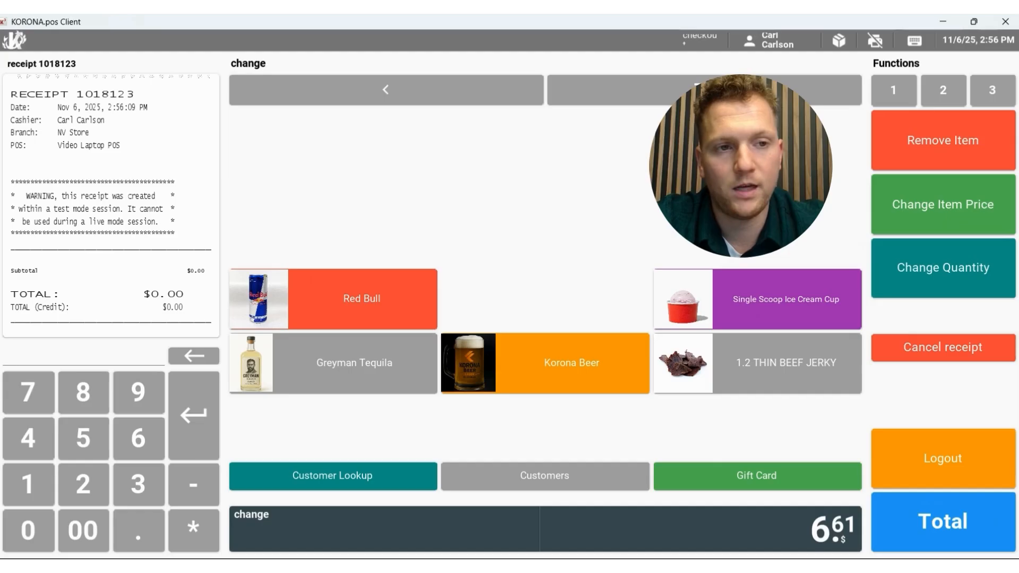
- Search the products for "a" and add ARIZONA CAN to the receipt
{"action": "left_click", "coordinate": [937, 94]}
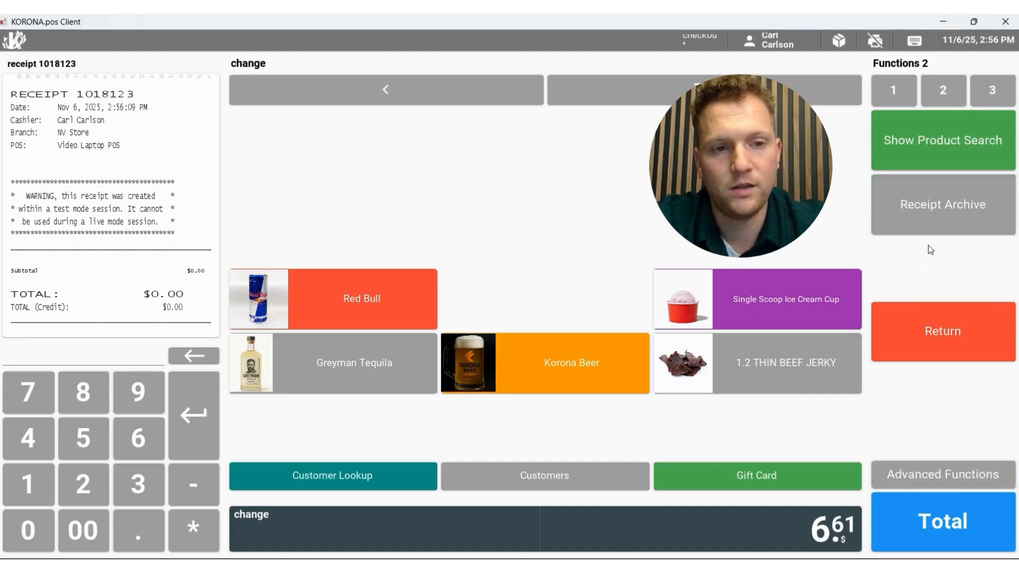
{"action": "left_click", "coordinate": [925, 144]}
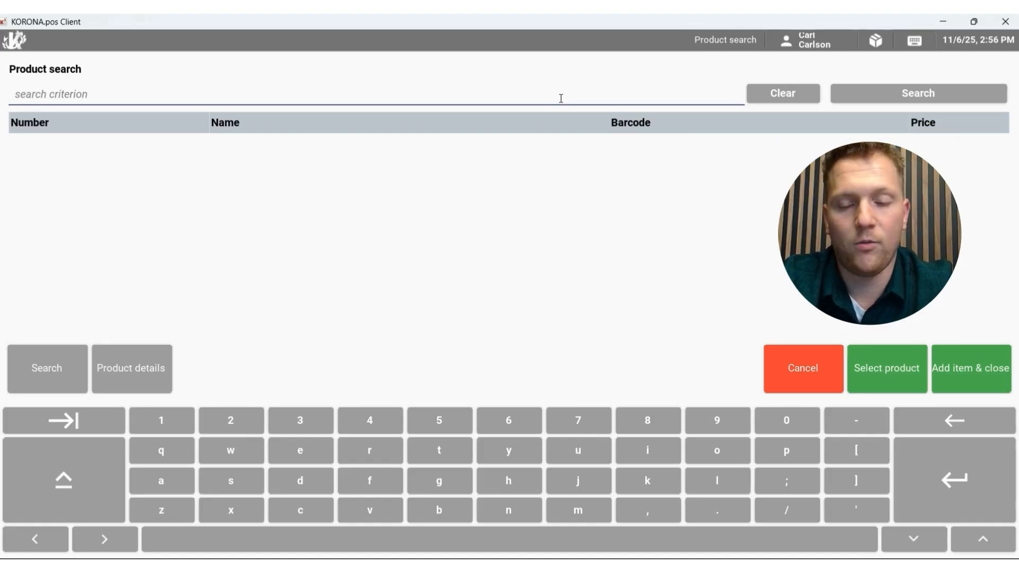
{"action": "type", "text": "a"}
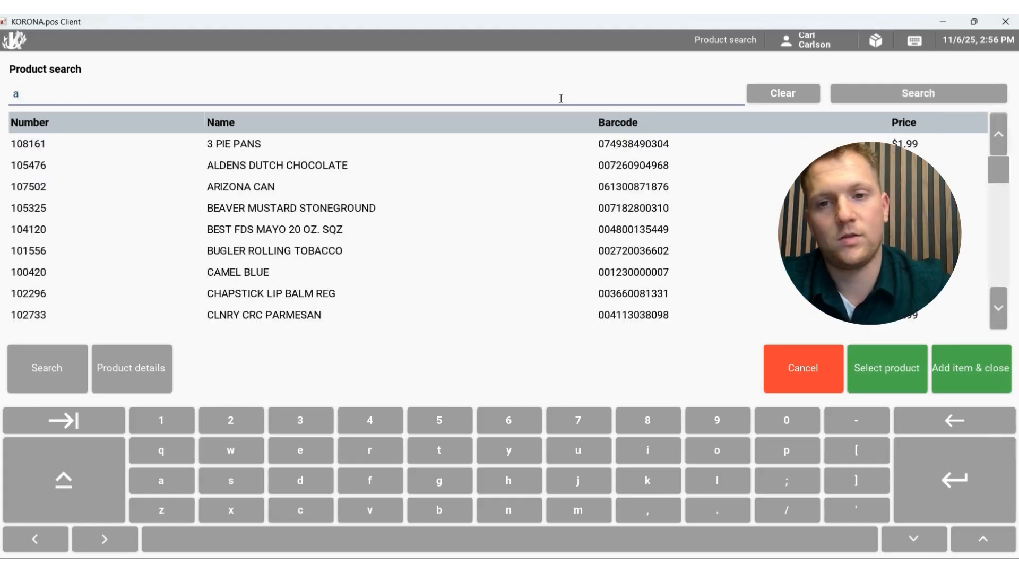
{"action": "left_click", "coordinate": [259, 190]}
{"action": "left_click", "coordinate": [973, 369]}
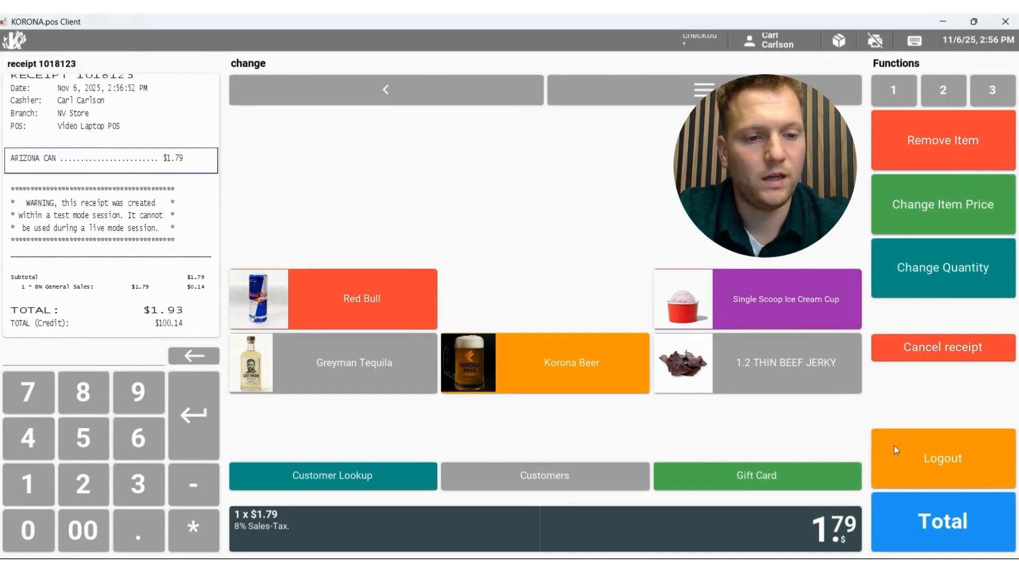
- Total the ARIZONA CAN sale and settle it with $2 in cash
{"action": "left_click", "coordinate": [921, 527]}
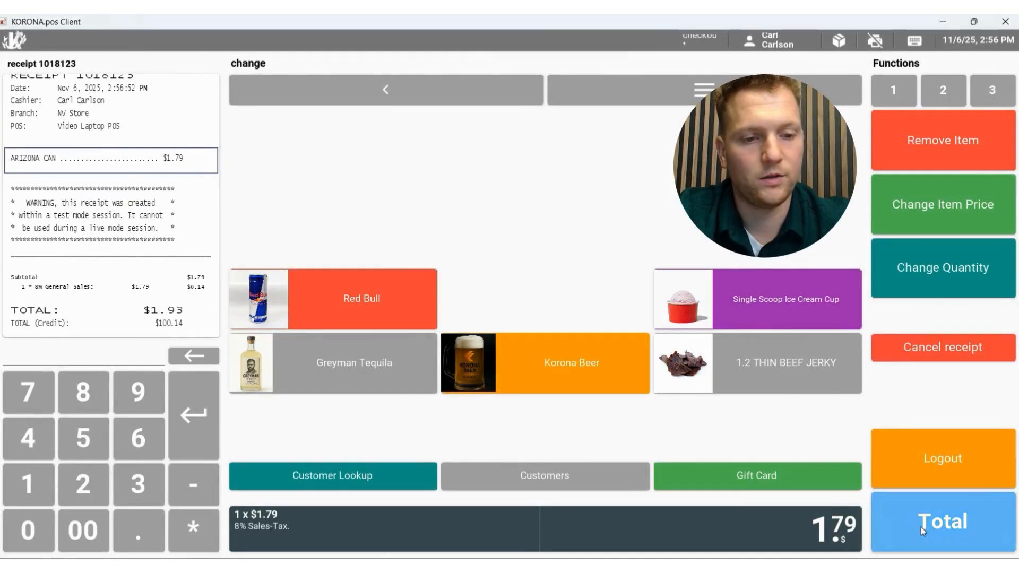
{"action": "left_click", "coordinate": [434, 494]}
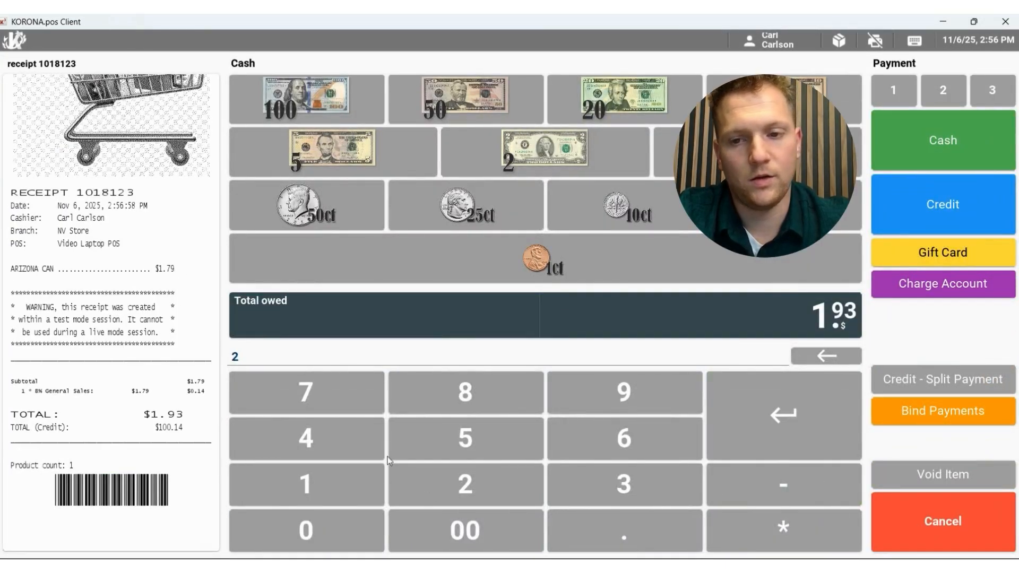
{"action": "left_click", "coordinate": [912, 145]}
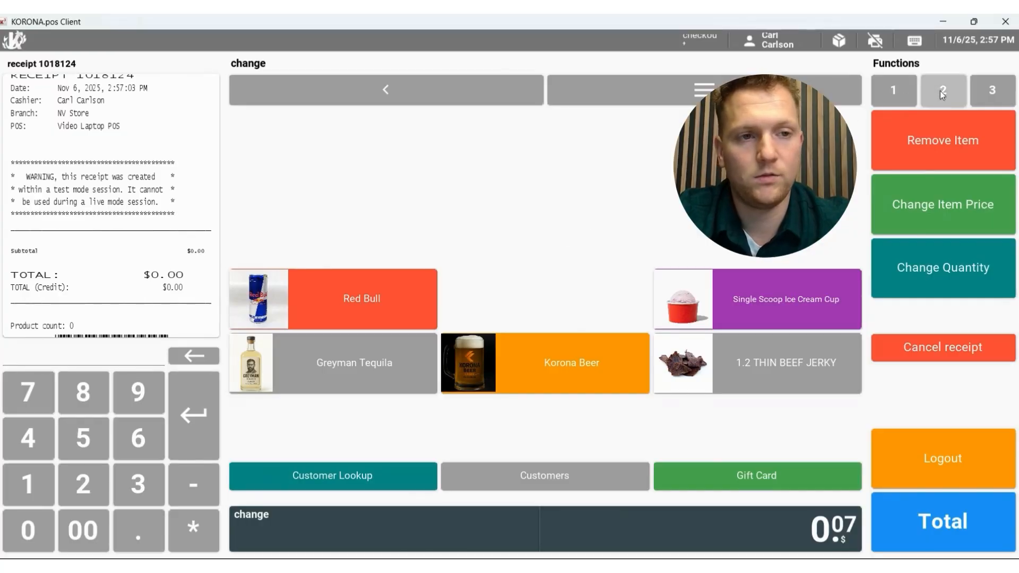
- Open the receipt archive and look through the list of completed receipts
{"action": "left_click", "coordinate": [928, 98]}
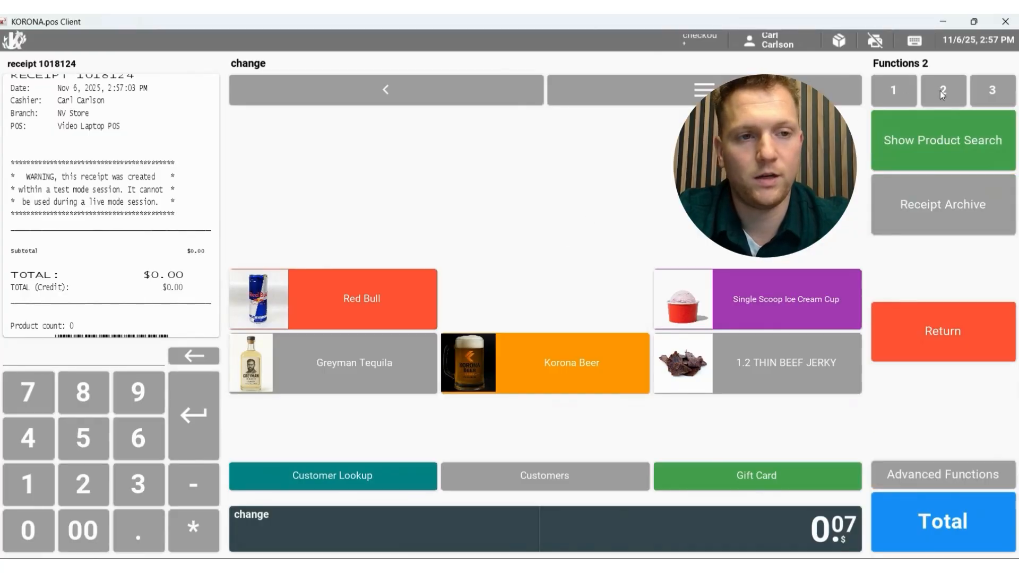
{"action": "left_click", "coordinate": [927, 208]}
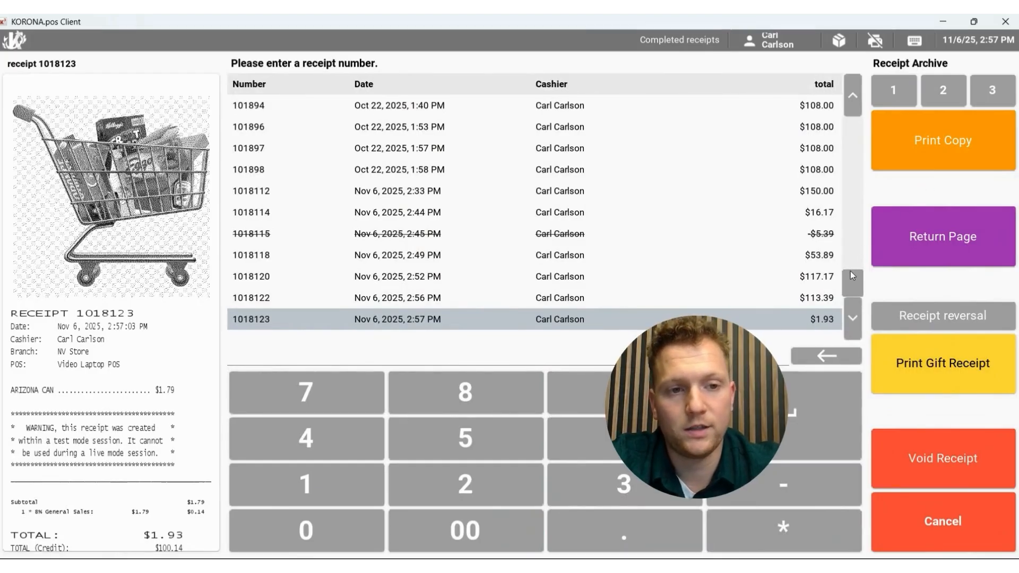
{"action": "mouse_move", "coordinate": [845, 272]}
{"action": "left_mouse_down"}
{"action": "mouse_move", "coordinate": [848, 262]}
{"action": "mouse_move", "coordinate": [843, 288]}
{"action": "left_mouse_up"}
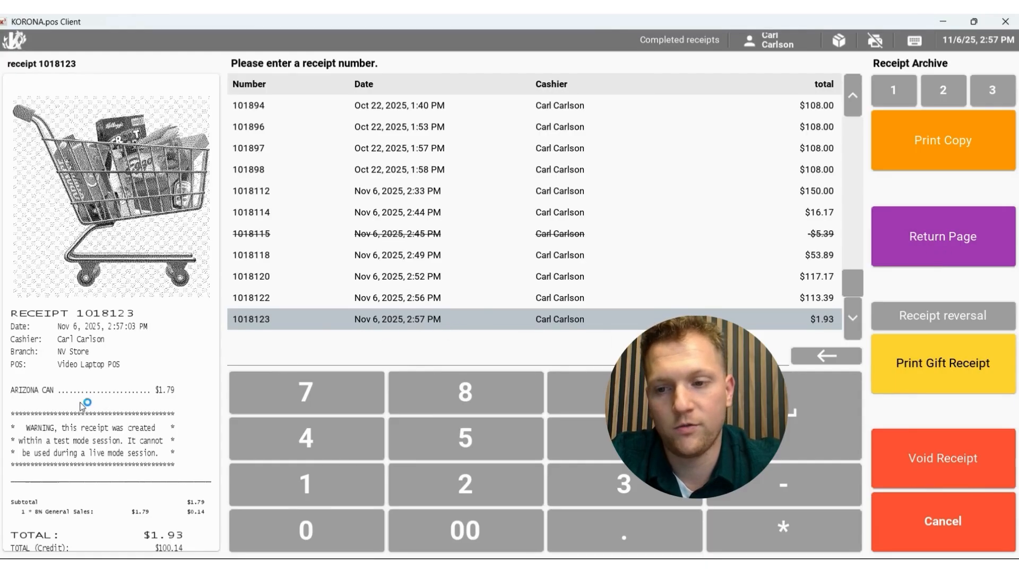
- Select the archived Nov 6, 2:56 PM receipt with Greyman Tequila and beef jerky and open its return of goods
{"action": "scroll", "coordinate": [77, 424], "scroll_direction": "down", "scroll_amount": 2}
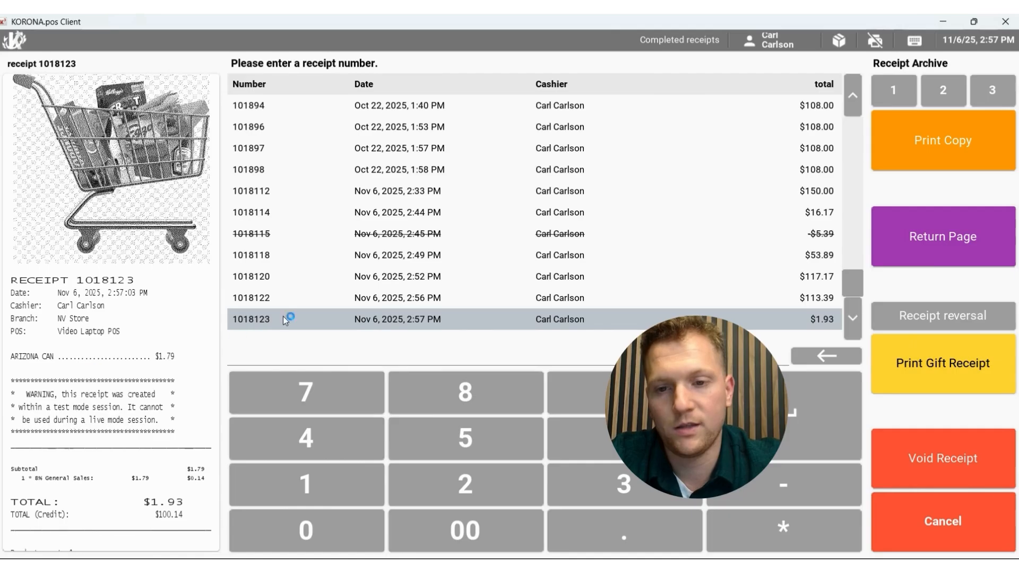
{"action": "left_click", "coordinate": [369, 300]}
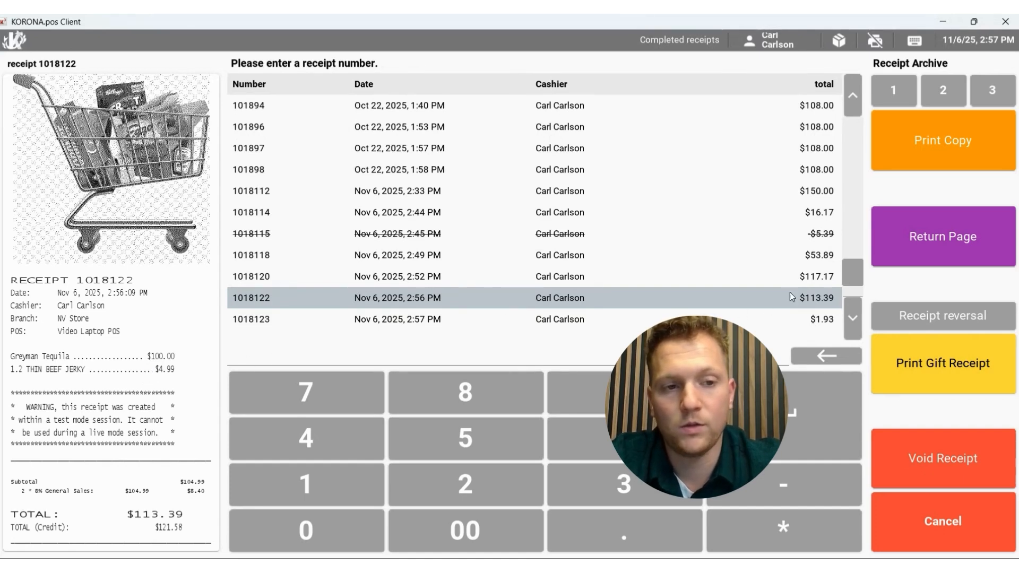
{"action": "left_click", "coordinate": [917, 253]}
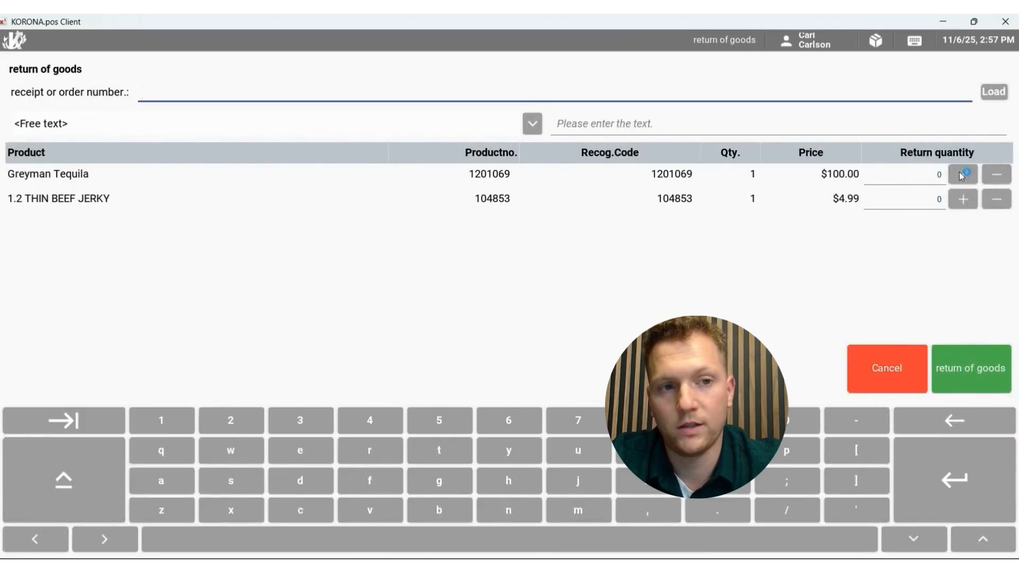
- Enter "Changed Their Mind" as the return reason and process the return of one 1.2 THIN BEEF JERKY
{"action": "left_click", "coordinate": [590, 121]}
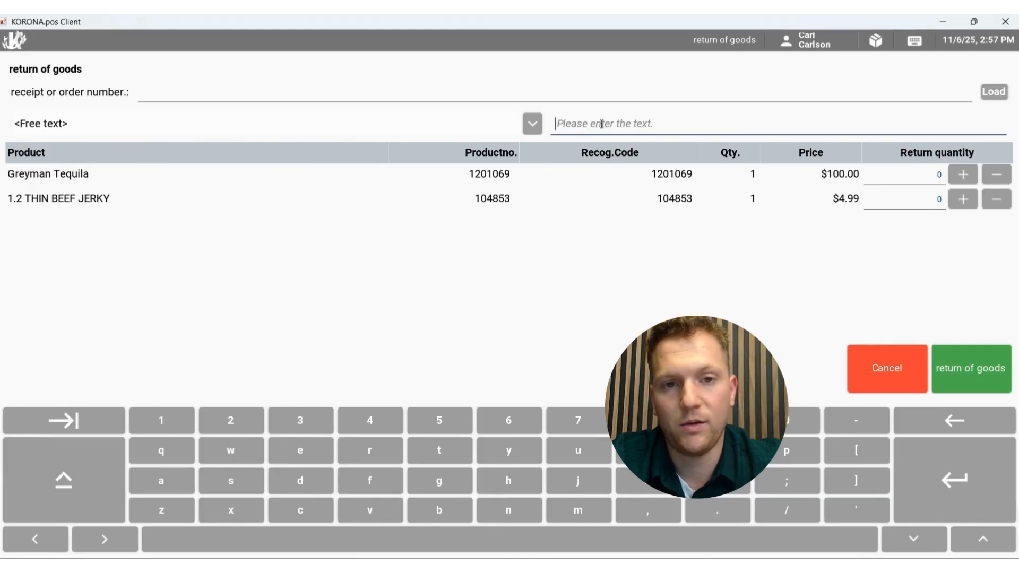
{"action": "type", "text": "Changed"}
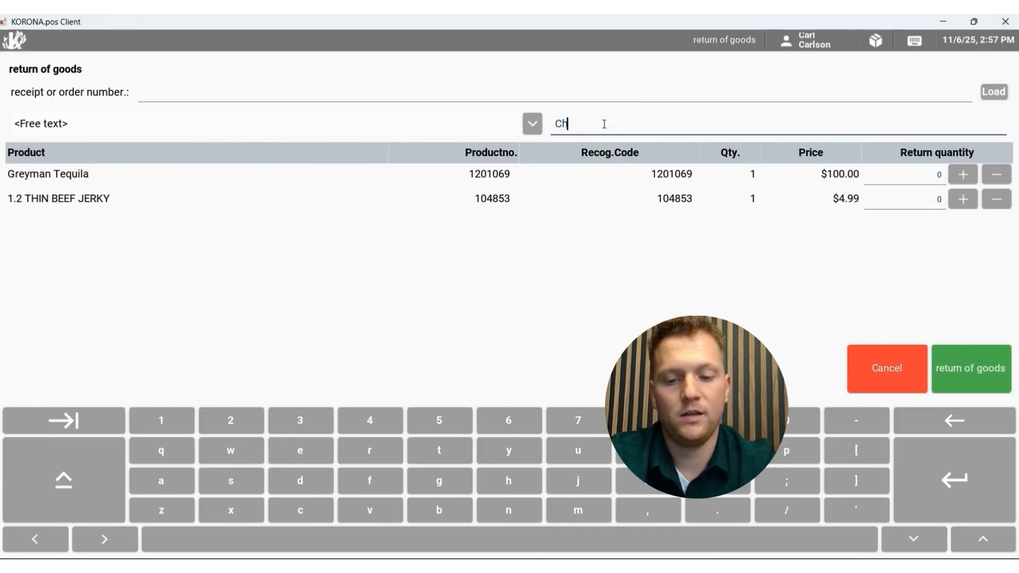
{"action": "type", "text": " Their Mind"}
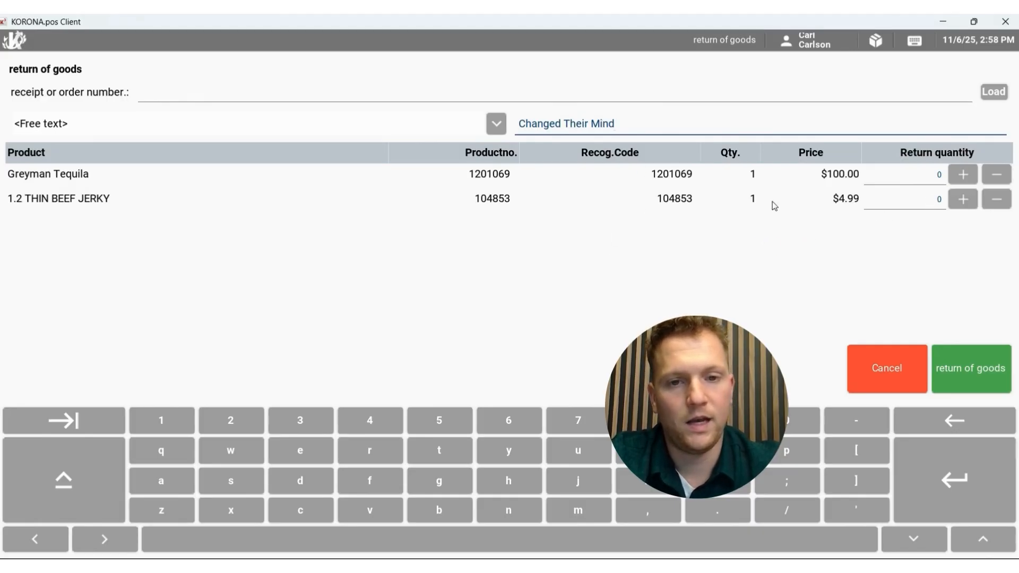
{"action": "left_click", "coordinate": [960, 201]}
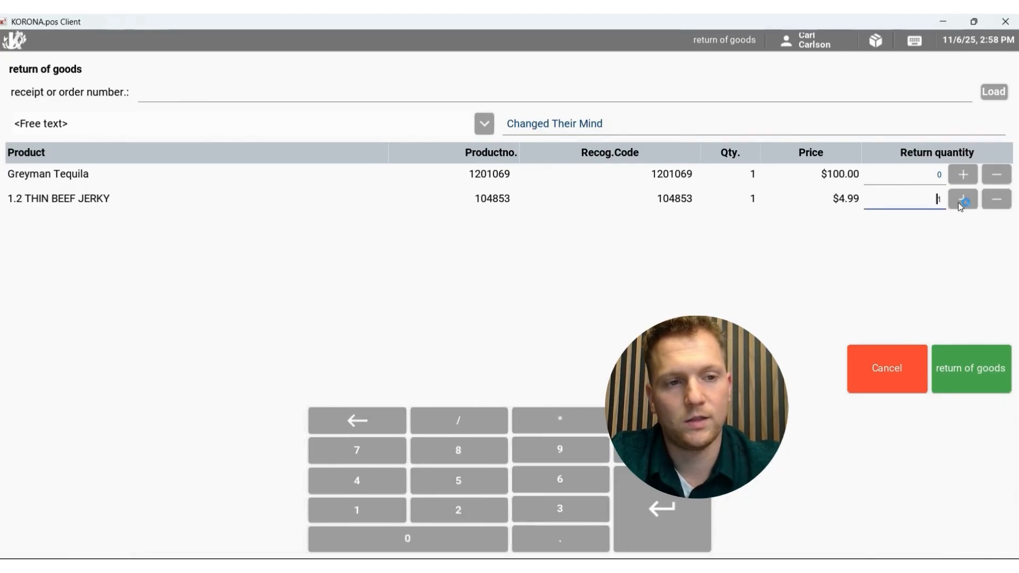
{"action": "left_click", "coordinate": [979, 382]}
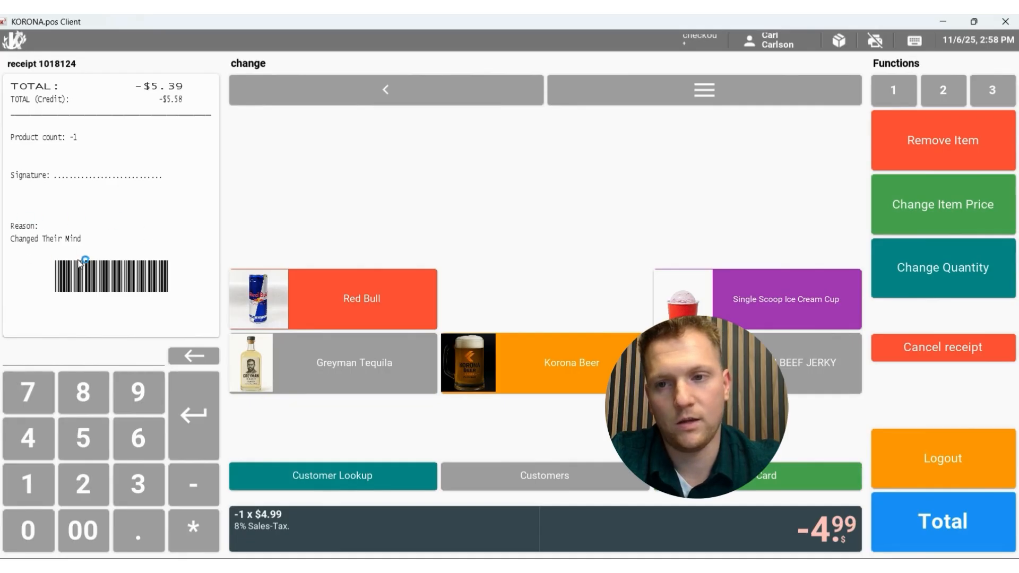
- Review the beef jerky return receipt, total it and refund it in cash
{"action": "scroll", "coordinate": [141, 233], "scroll_direction": "up", "scroll_amount": 3}
{"action": "scroll", "coordinate": [158, 245], "scroll_direction": "up", "scroll_amount": 1}
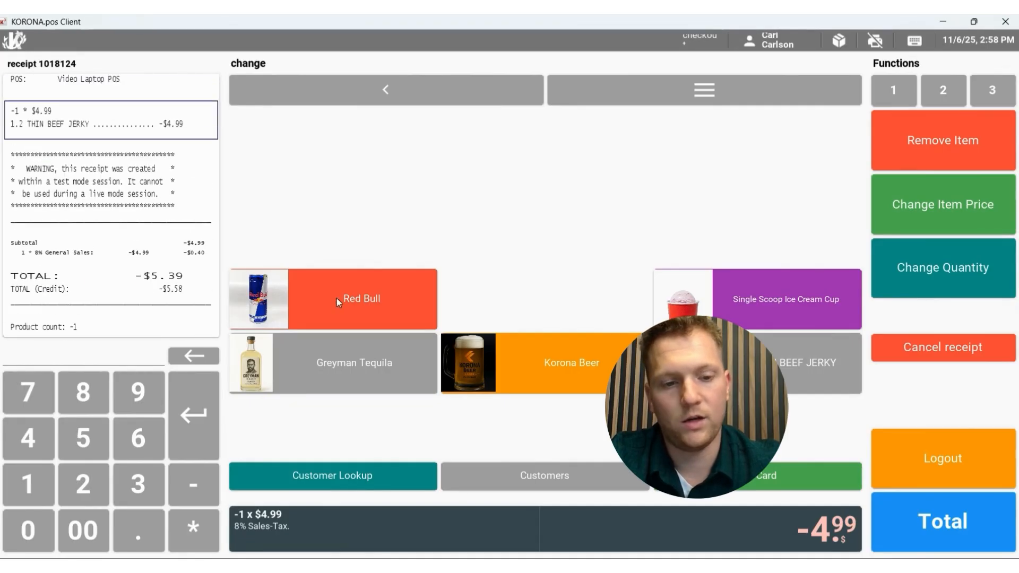
{"action": "left_click", "coordinate": [897, 518]}
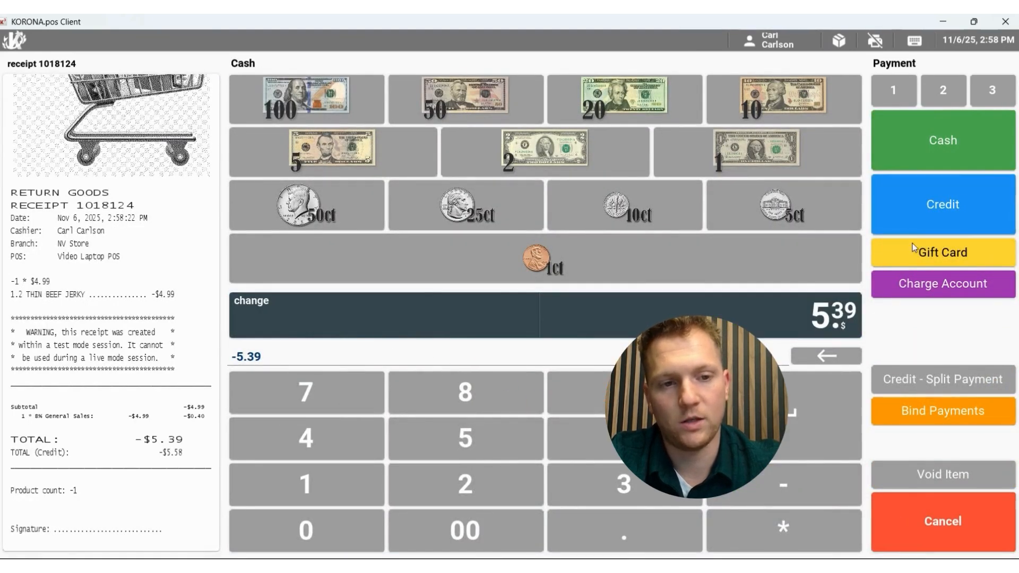
{"action": "left_click", "coordinate": [932, 138]}
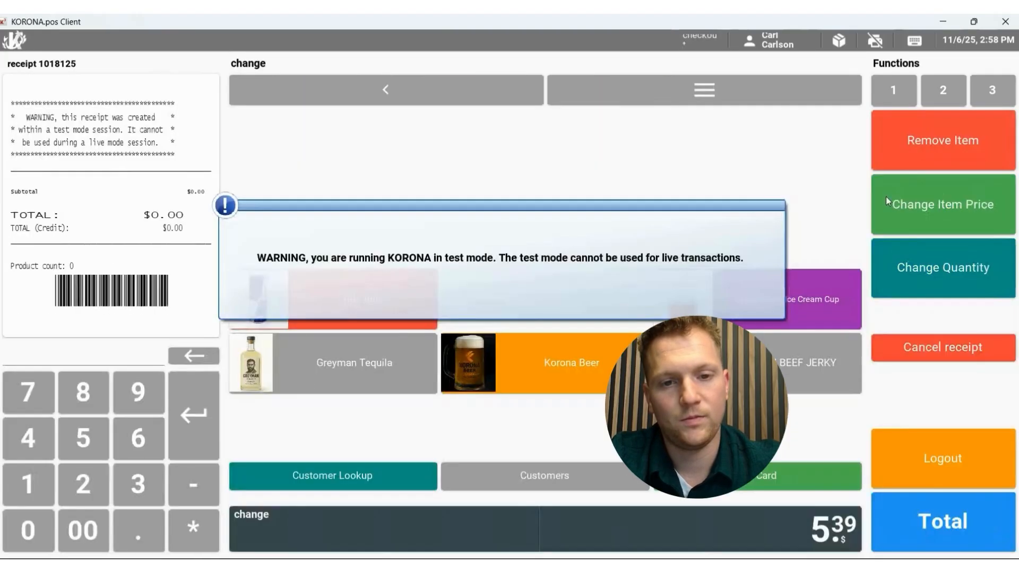
{"action": "left_click", "coordinate": [636, 270]}
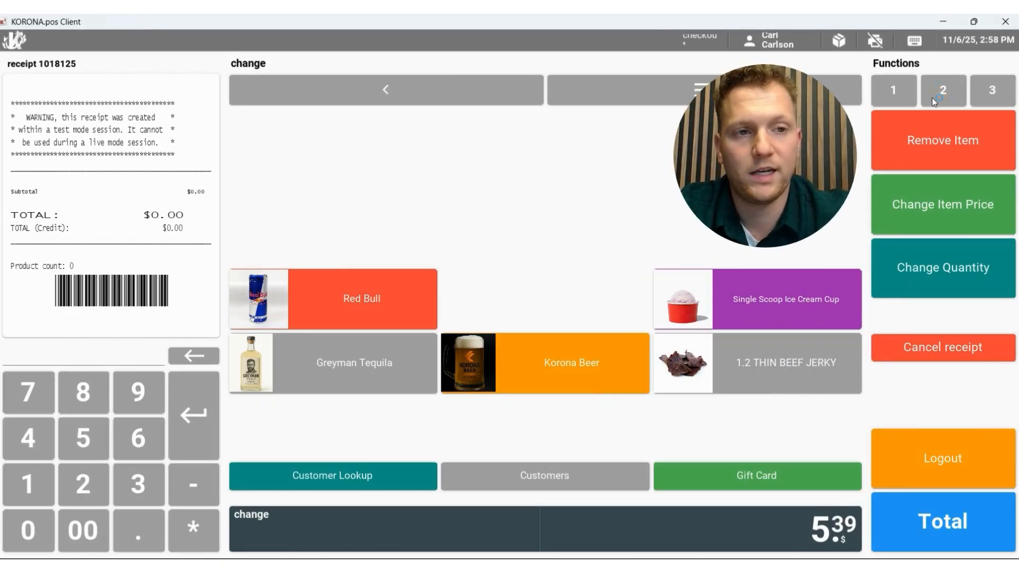
- Check the beef jerky return in the receipt archive and go back to the checkout
{"action": "left_click", "coordinate": [931, 97]}
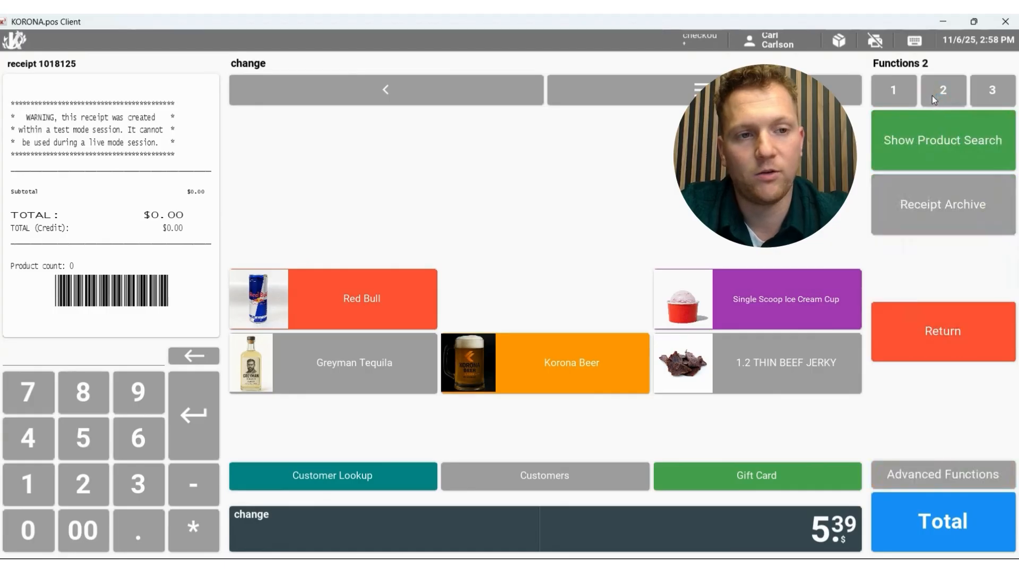
{"action": "left_click", "coordinate": [929, 195]}
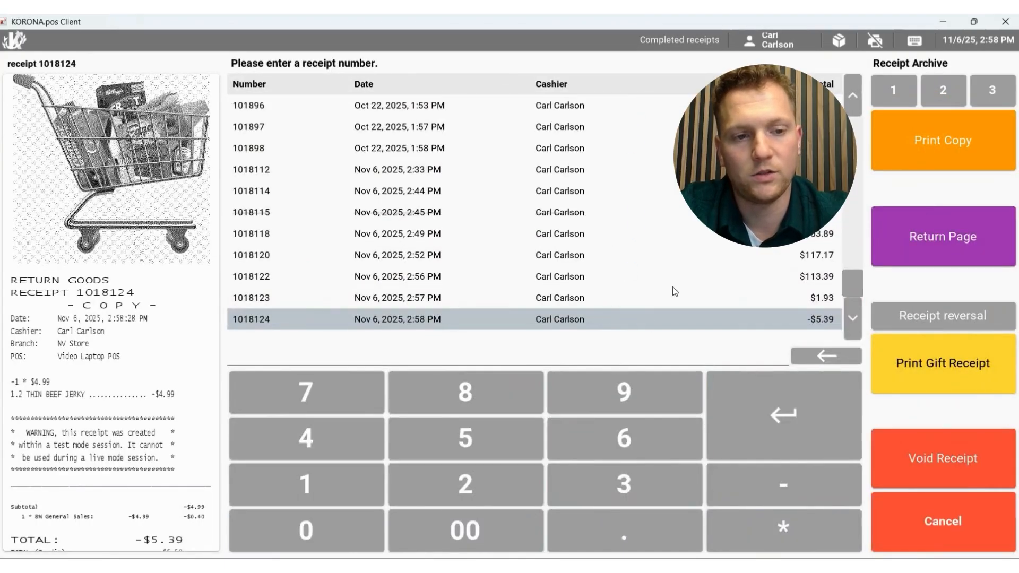
{"action": "left_click", "coordinate": [957, 549]}
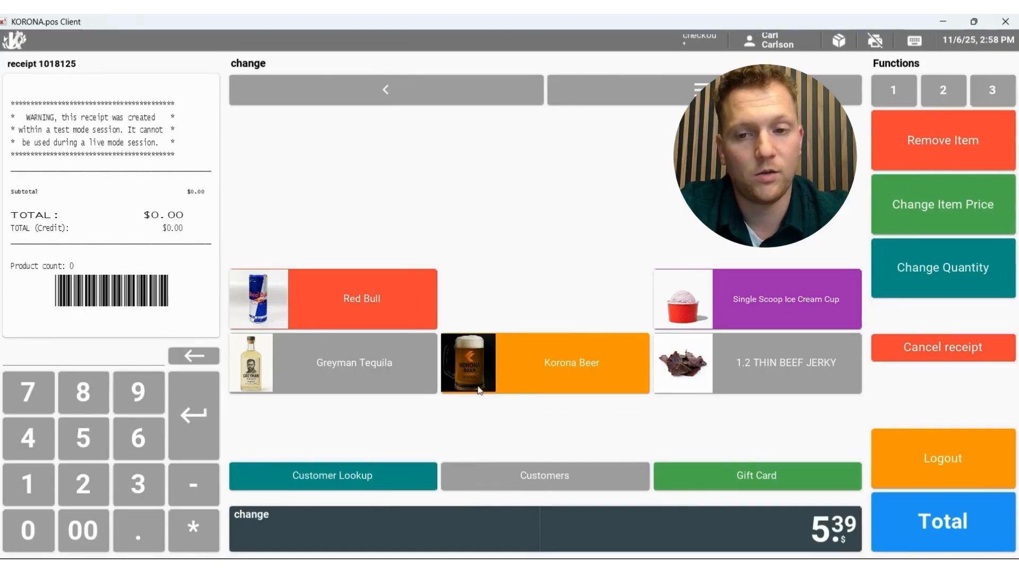
- Add two 1.2 THIN BEEF JERKY and one Greyman Tequila to the new receipt
{"action": "left_click", "coordinate": [749, 366]}
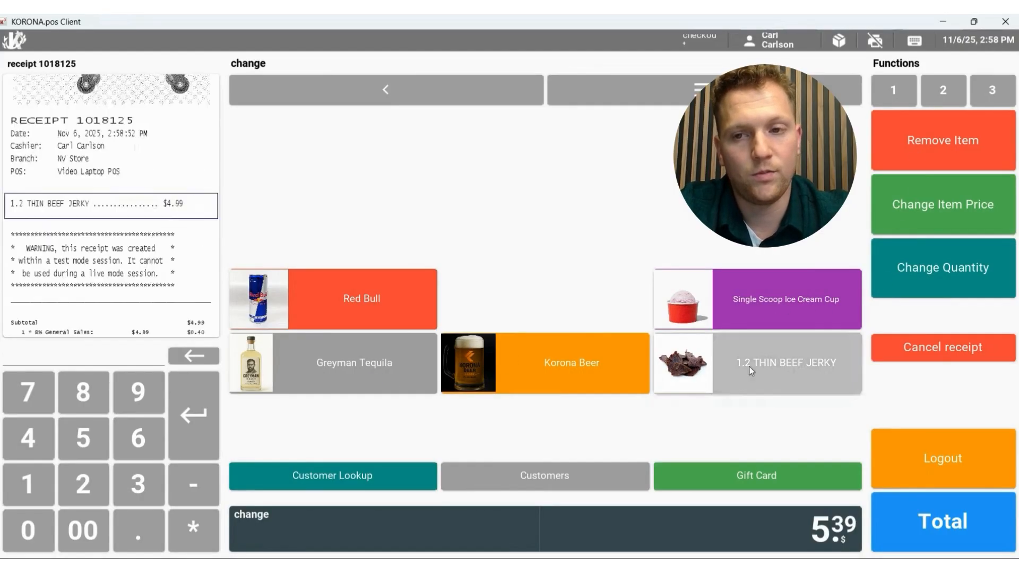
{"action": "left_click", "coordinate": [750, 366]}
{"action": "left_click", "coordinate": [380, 367]}
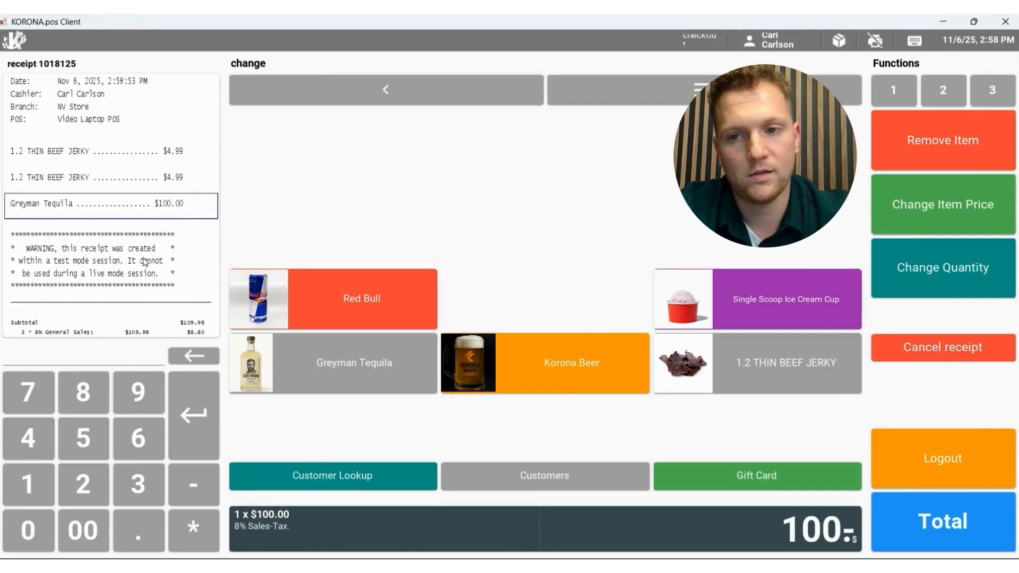
{"action": "left_click_drag", "start_coordinate": [145, 261], "coordinate": [149, 229]}
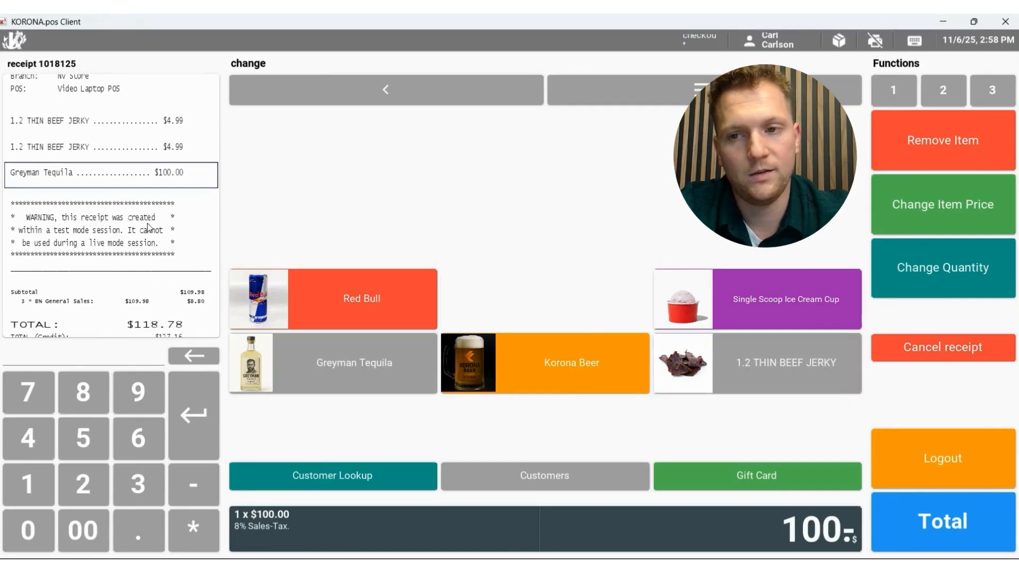
- Turn the whole current receipt into a return and review its negative line items and total
{"action": "left_click", "coordinate": [938, 96]}
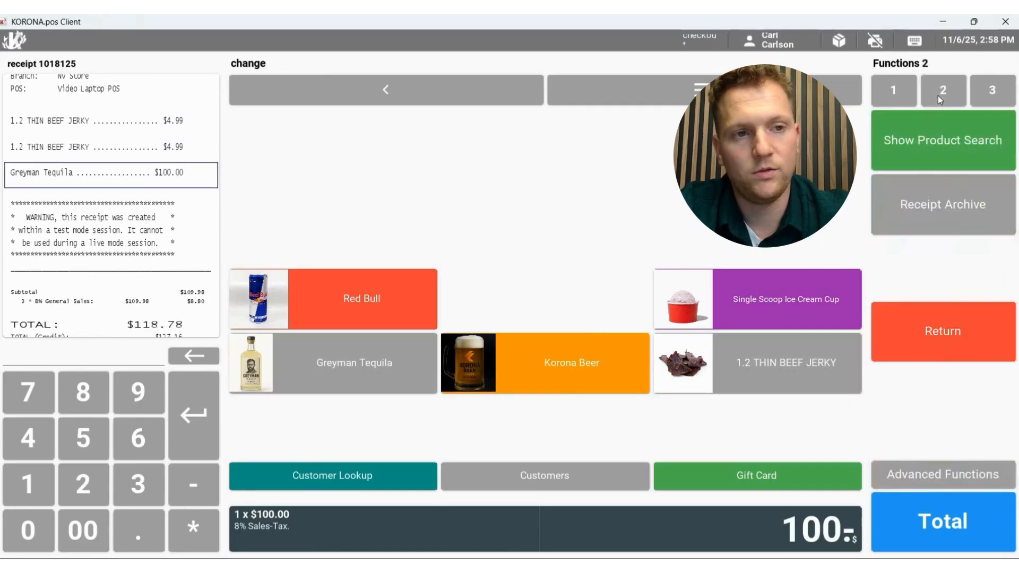
{"action": "left_click", "coordinate": [931, 338]}
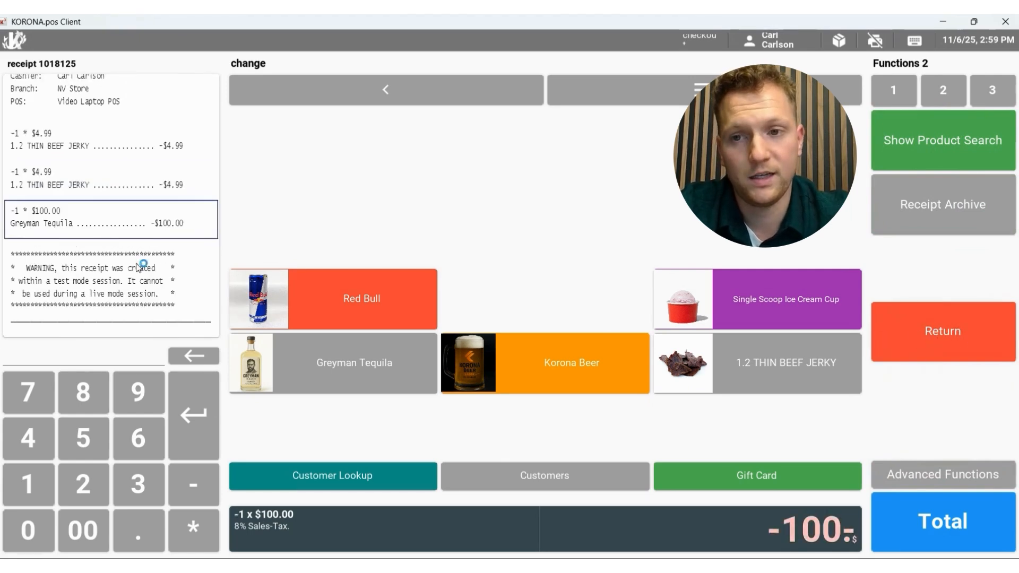
{"action": "scroll", "coordinate": [139, 267], "scroll_direction": "down", "scroll_amount": 3}
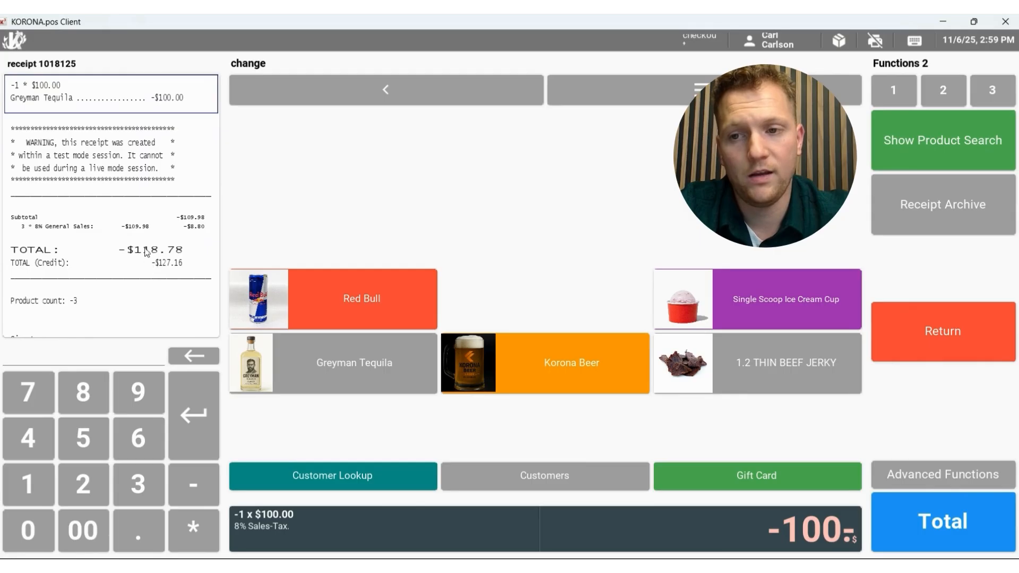
{"action": "scroll", "coordinate": [146, 252], "scroll_direction": "up", "scroll_amount": 1}
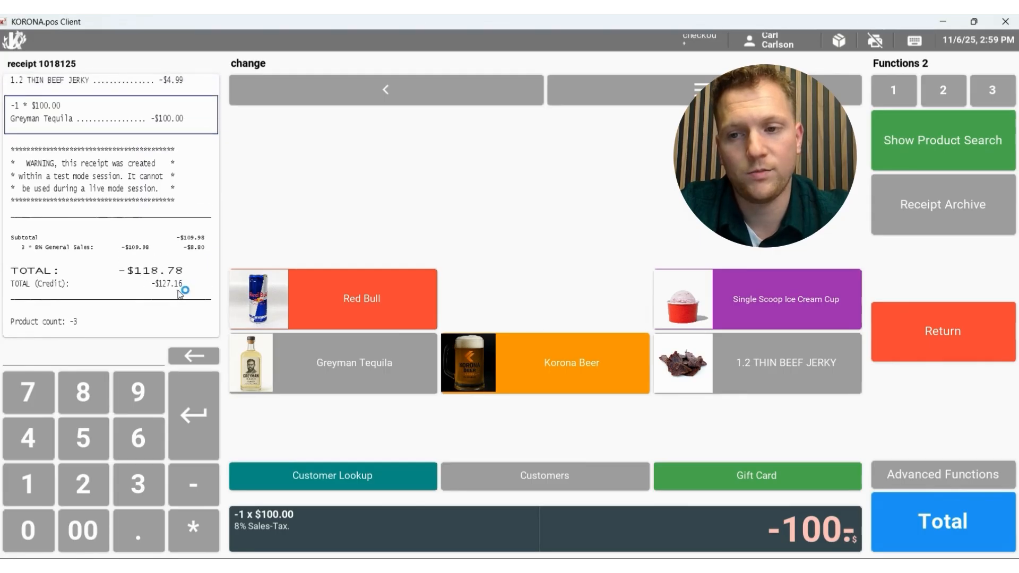
- Total the return of the two beef jerky and the Greyman Tequila and refund it in cash
{"action": "left_click", "coordinate": [965, 522]}
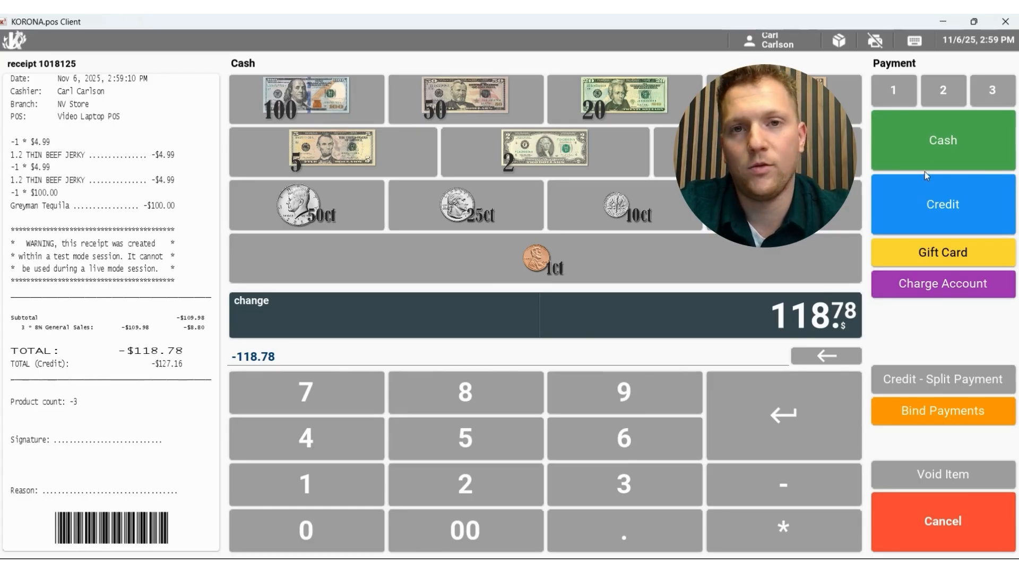
{"action": "left_click", "coordinate": [923, 142]}
{"action": "left_click", "coordinate": [923, 141]}
- Void the Nov 6, 2:57 PM ARIZONA CAN receipt from the receipt archive and dismiss the test mode warning
{"action": "left_click", "coordinate": [937, 92]}
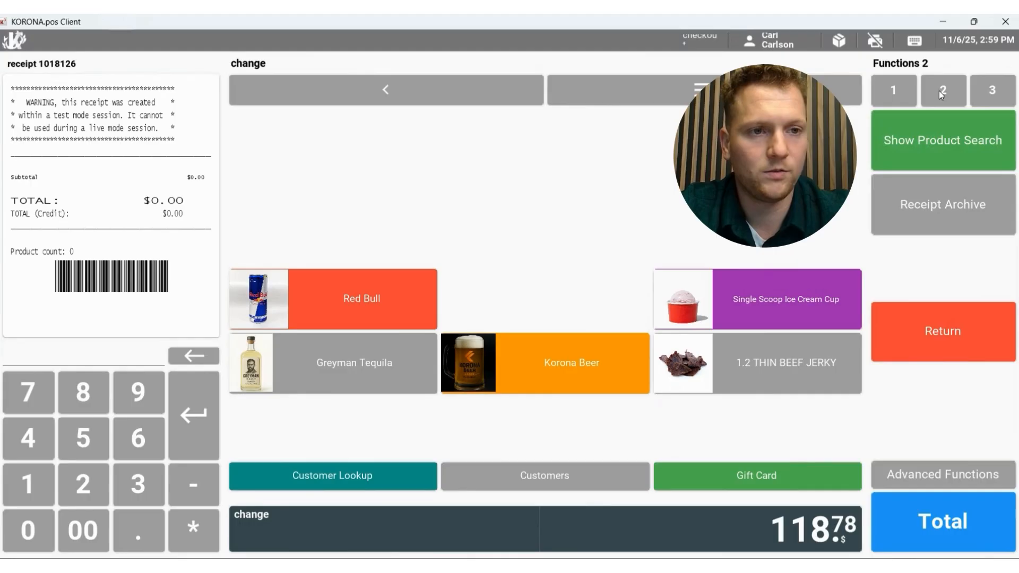
{"action": "left_click", "coordinate": [928, 224]}
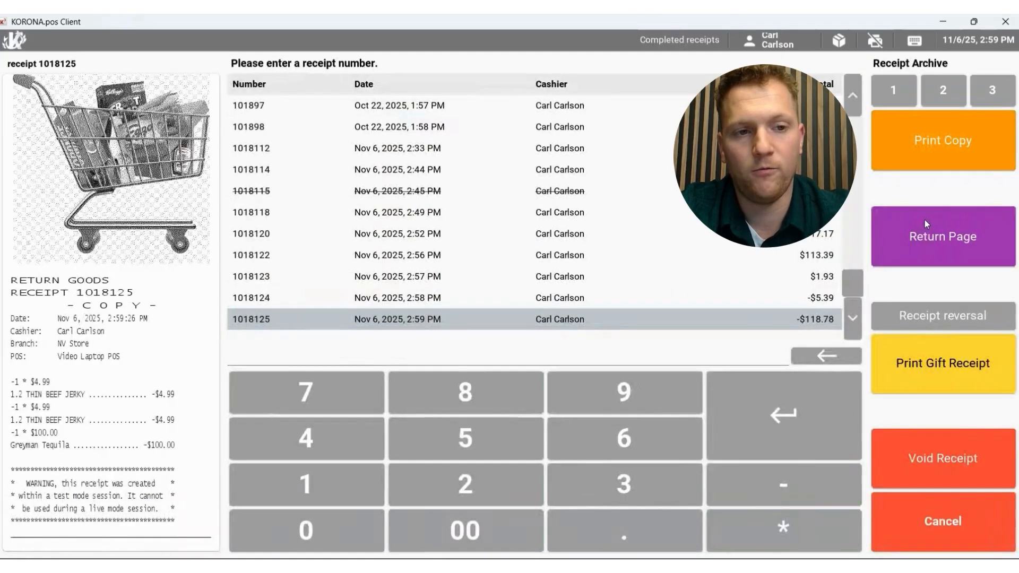
{"action": "left_click", "coordinate": [851, 312]}
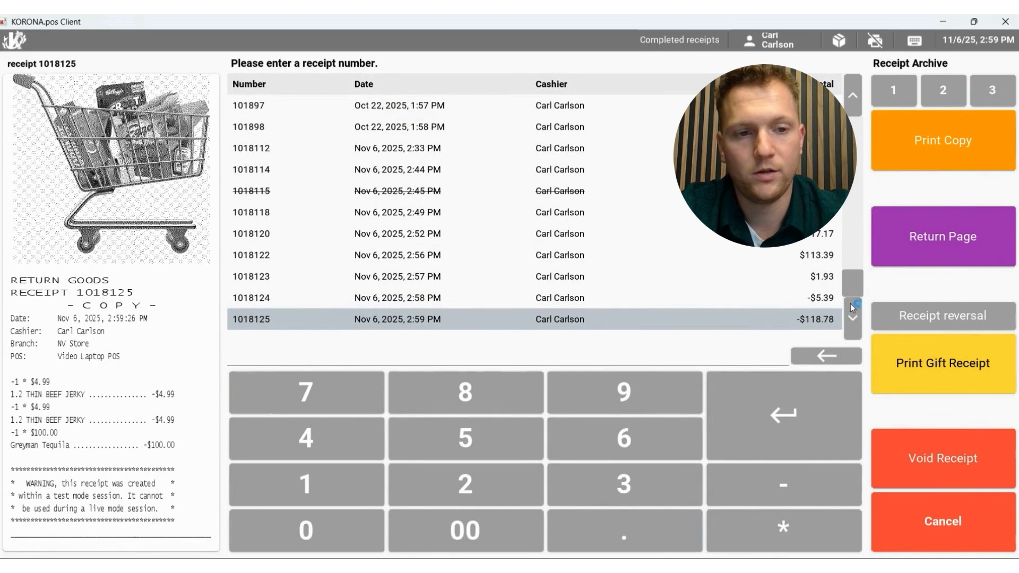
{"action": "left_click", "coordinate": [750, 283]}
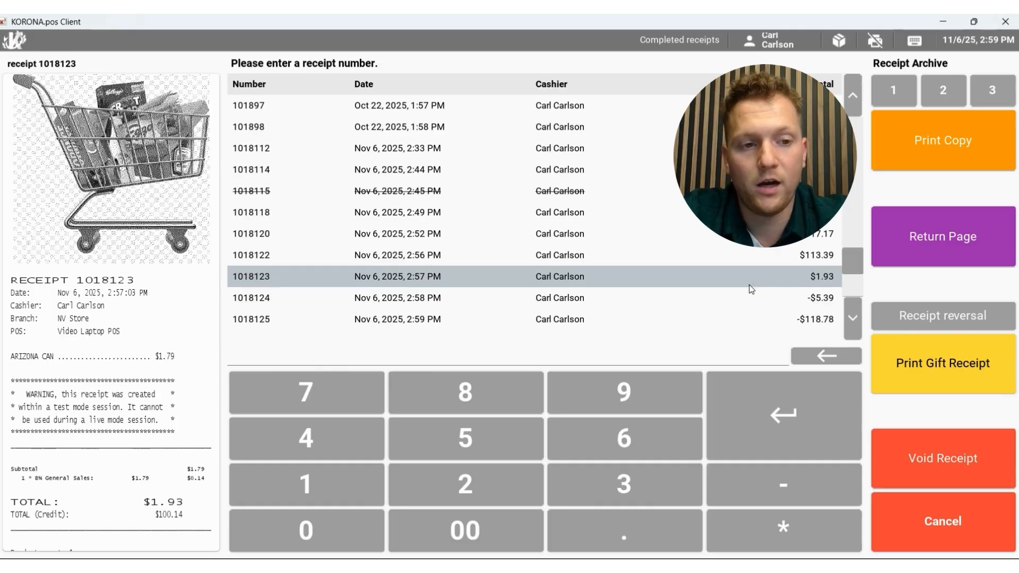
{"action": "left_click", "coordinate": [751, 288]}
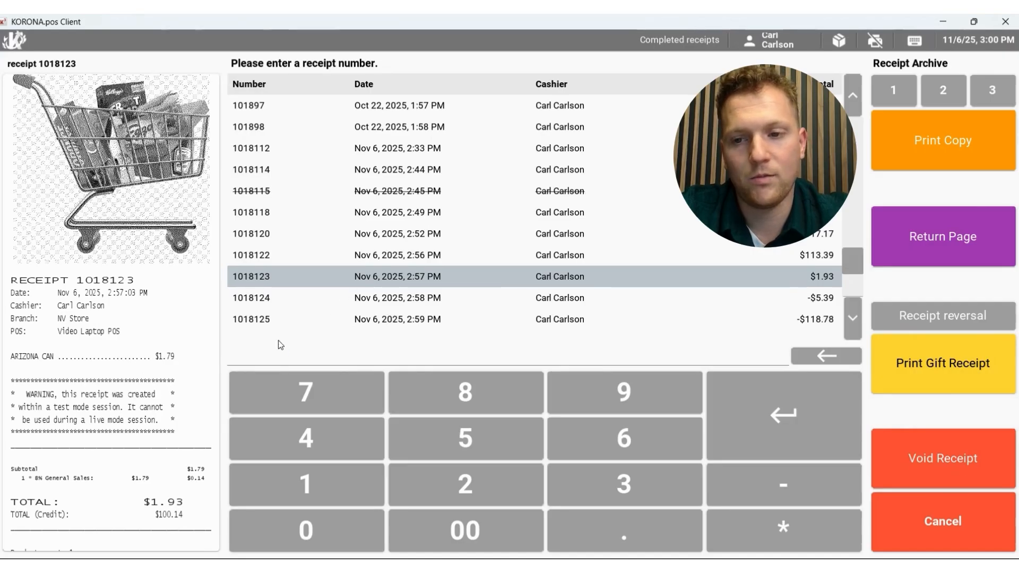
{"action": "left_click", "coordinate": [914, 447]}
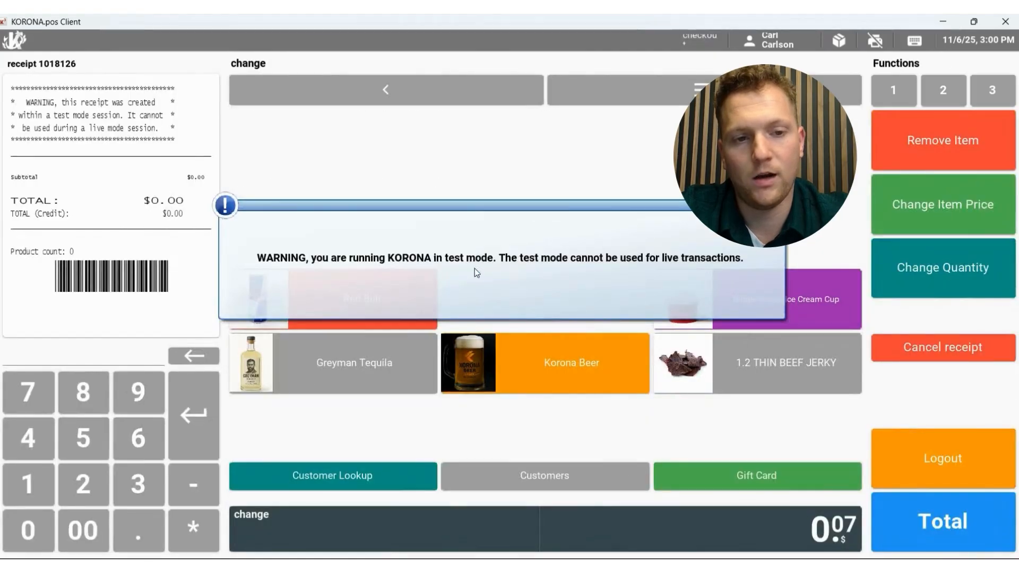
{"action": "left_click", "coordinate": [492, 263]}
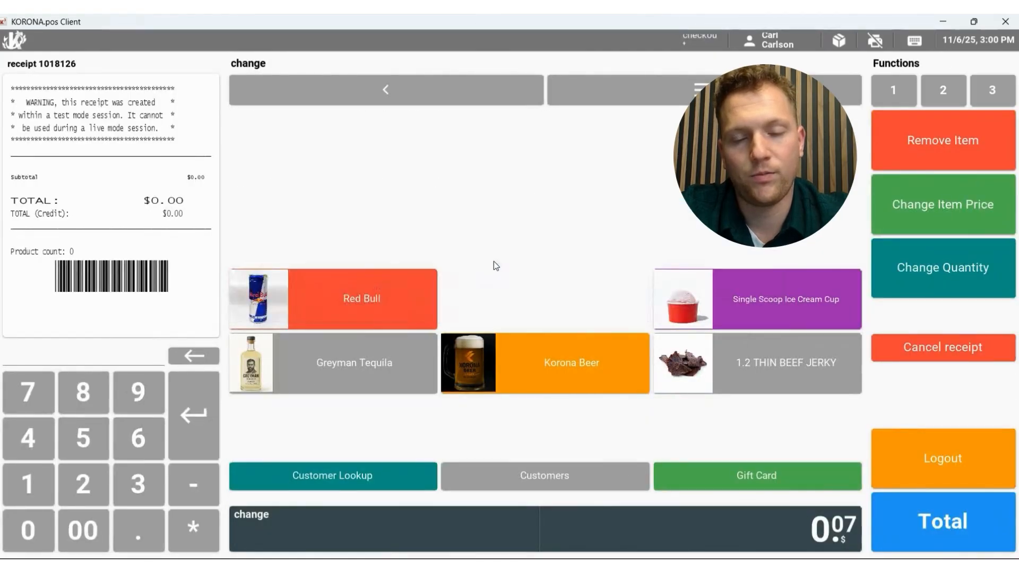